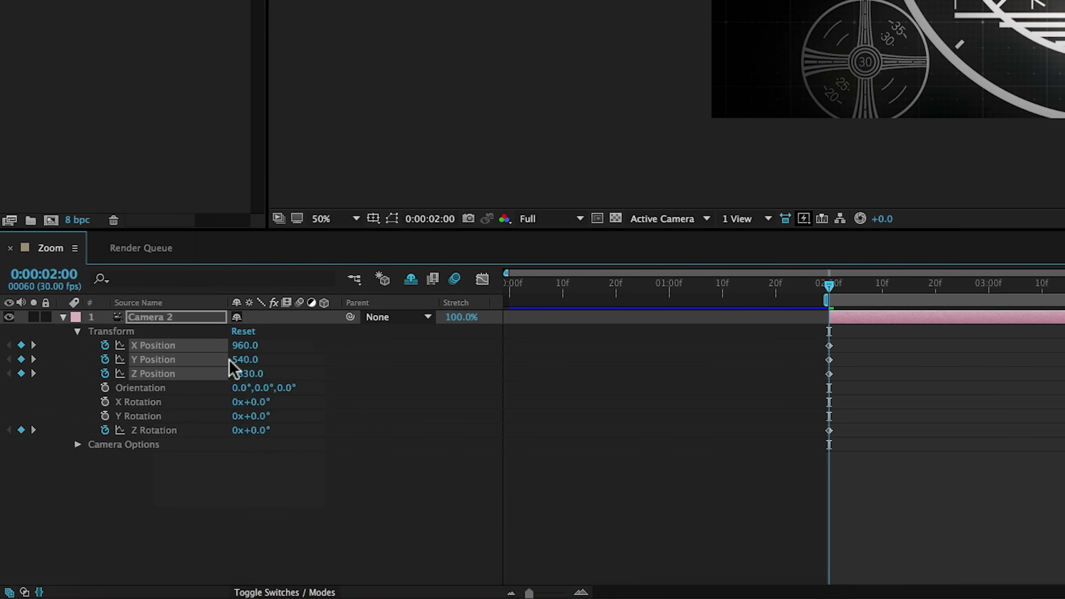
Step: Set Camera 2's X Position to 800 and Y Position to 400 at 0:00:02:00, and preview the camera move
click(271, 344)
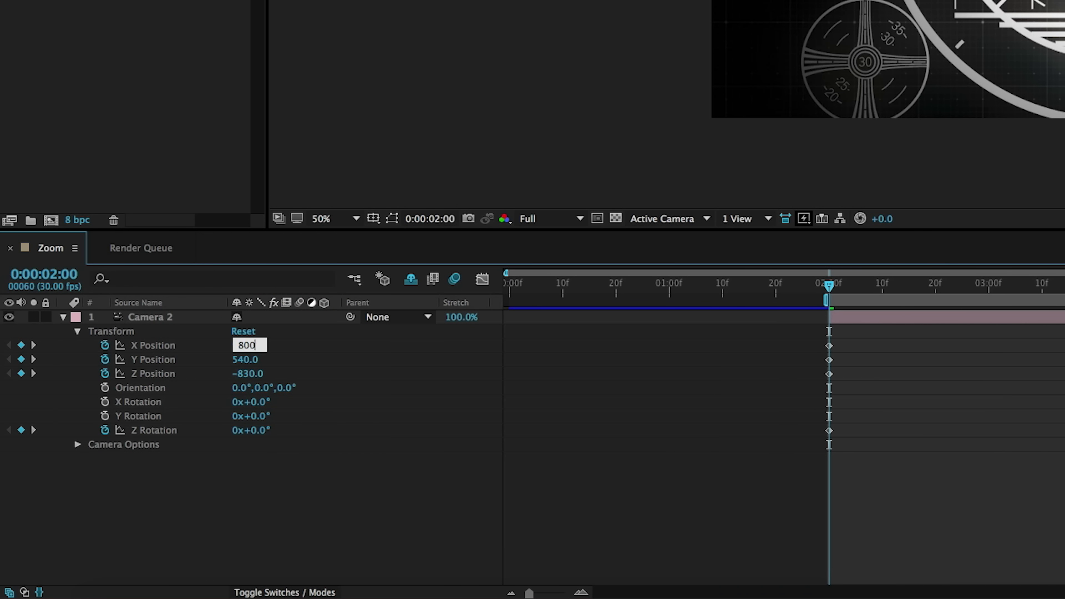
key(Tab)
text(4)
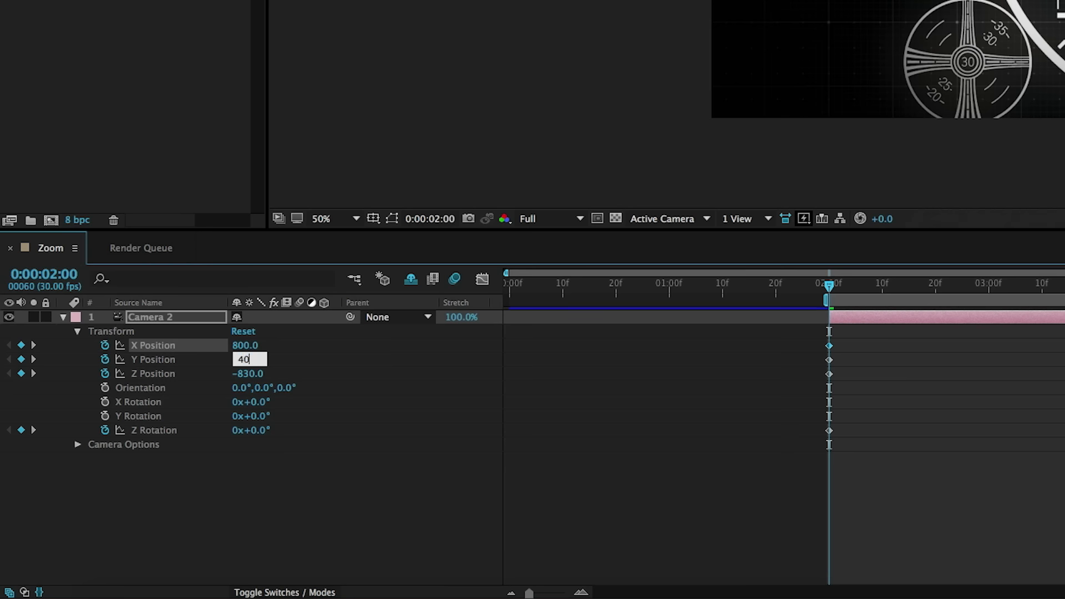
text(00)
key(Return)
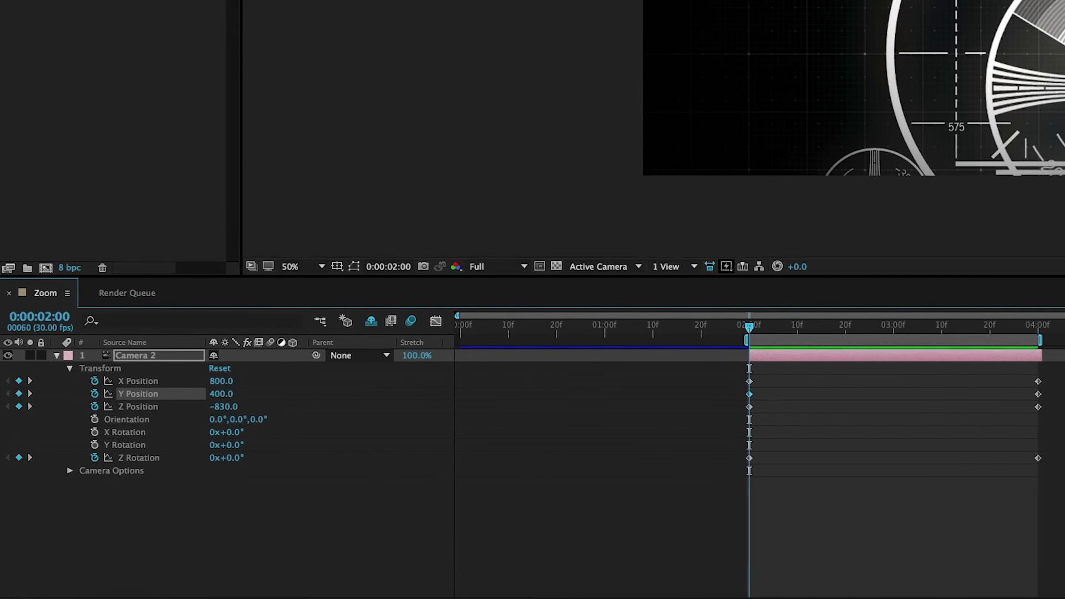
key(space)
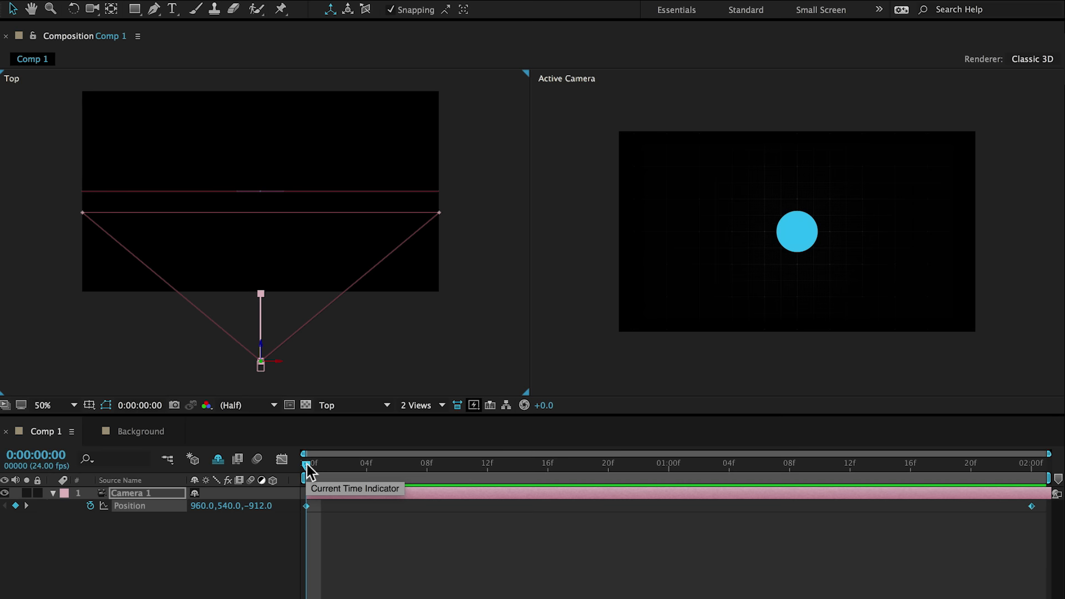
Step: Scrub through Camera 1's Position animation in Comp 1 and return to the first frame
drag(365, 468, 526, 484)
drag(671, 491, 777, 508)
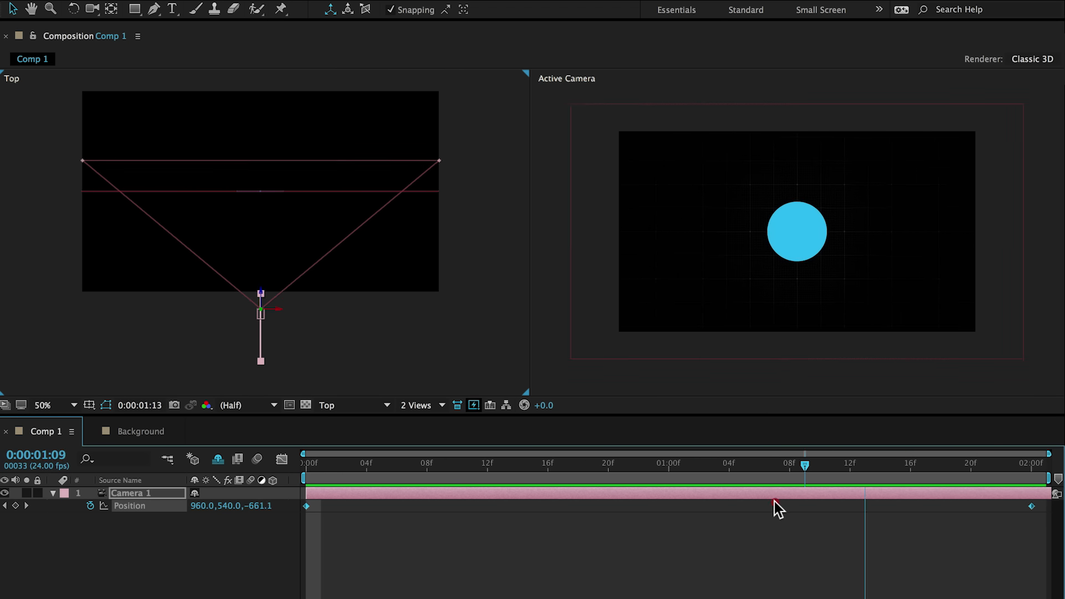
drag(619, 505, 658, 521)
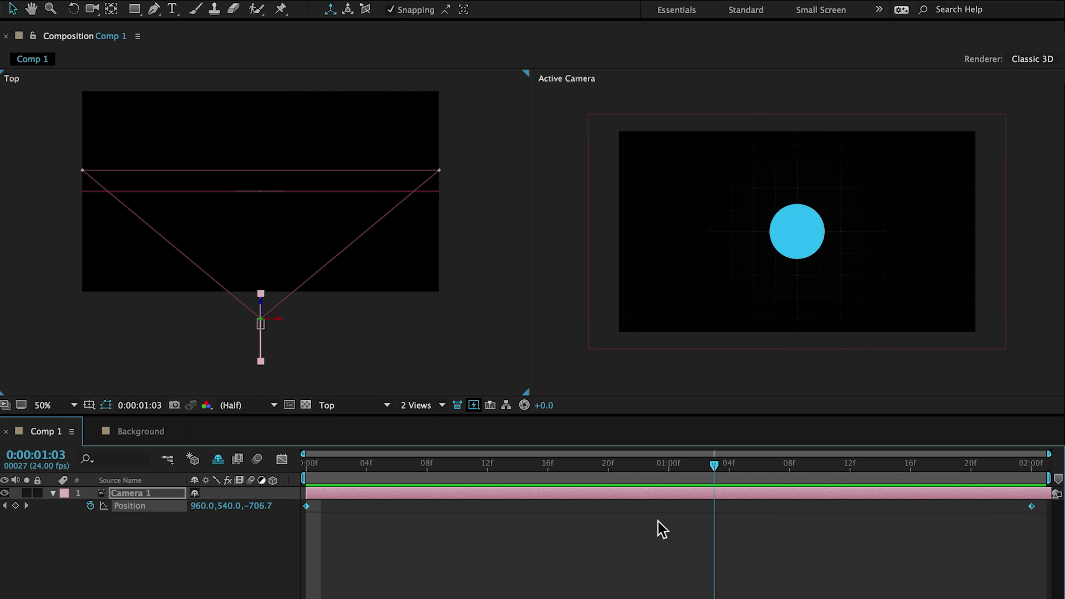
drag(328, 507, 301, 507)
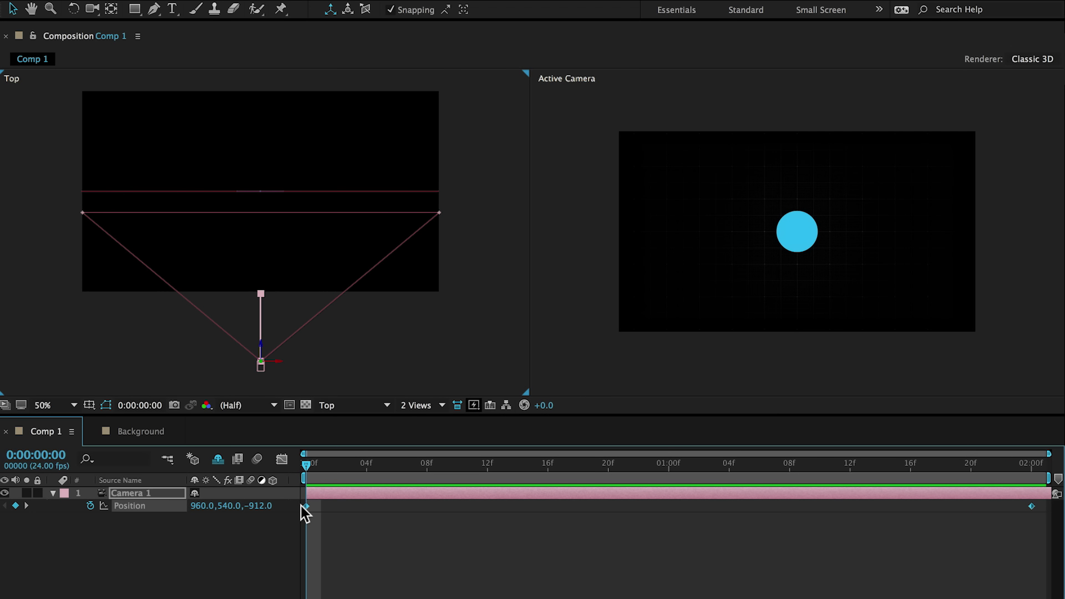
Step: Bend Camera 1's straight motion path into a curve in the Top view by pulling Bezier handles from both keyframe points
click(153, 15)
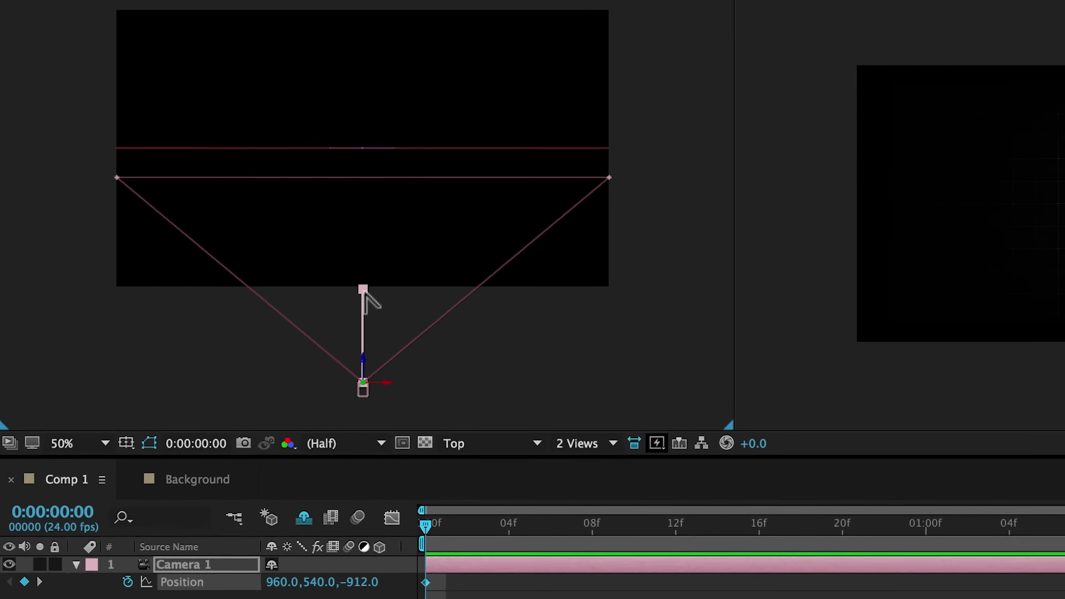
drag(363, 290, 418, 329)
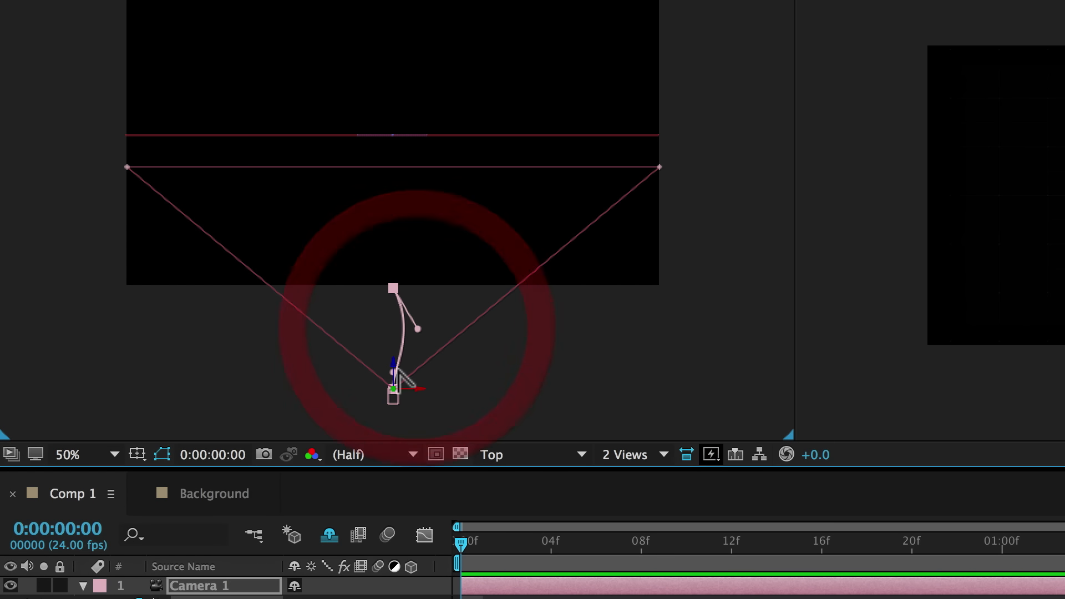
click(390, 376)
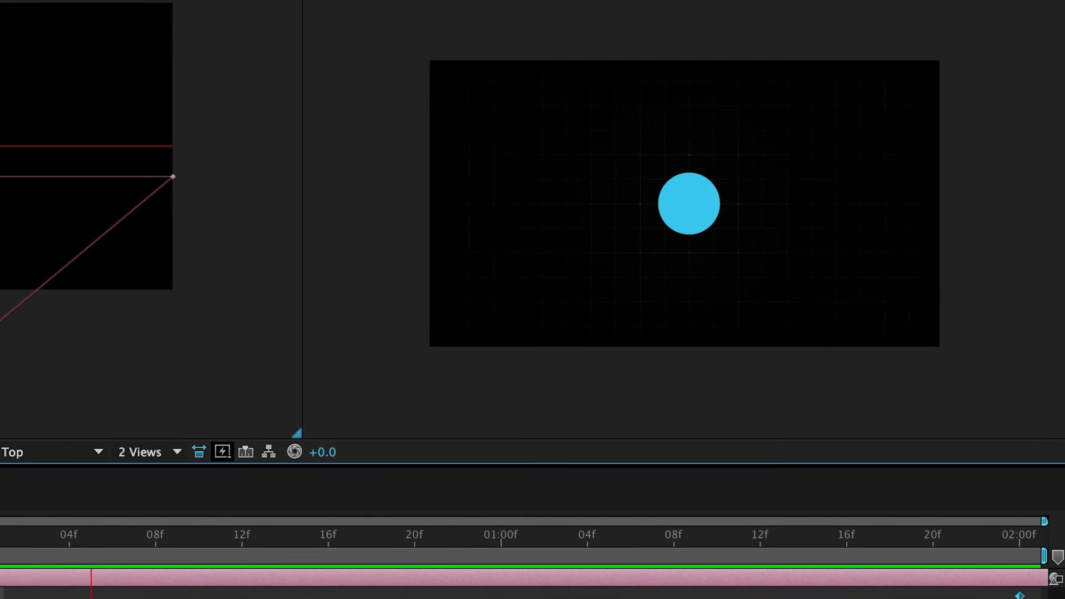
Step: Set Camera 1's Auto-Orientation to Orient Along Path
click(276, 8)
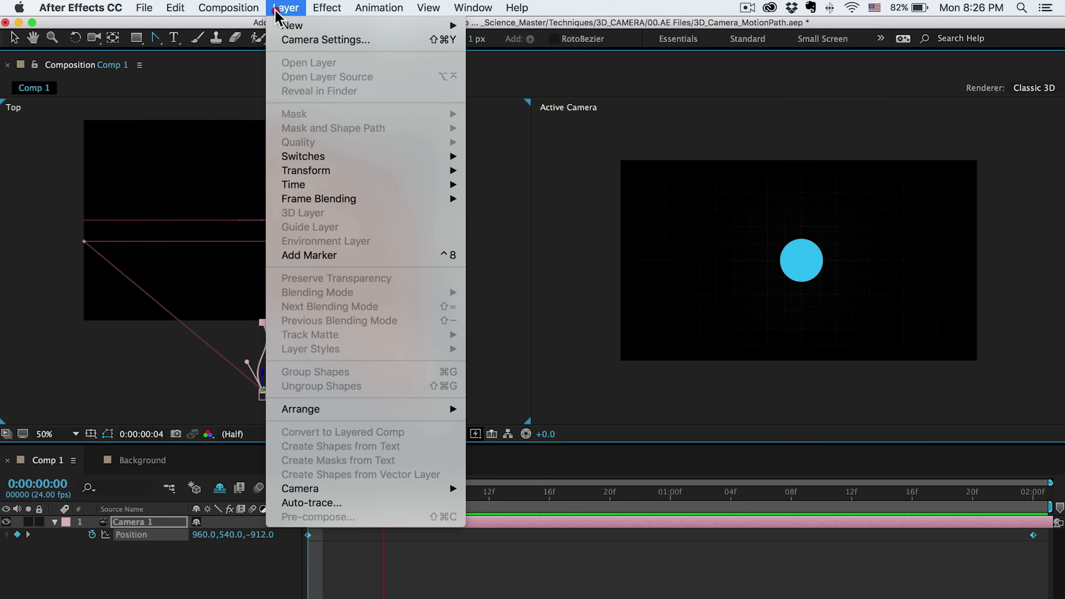
mouse_move(307, 170)
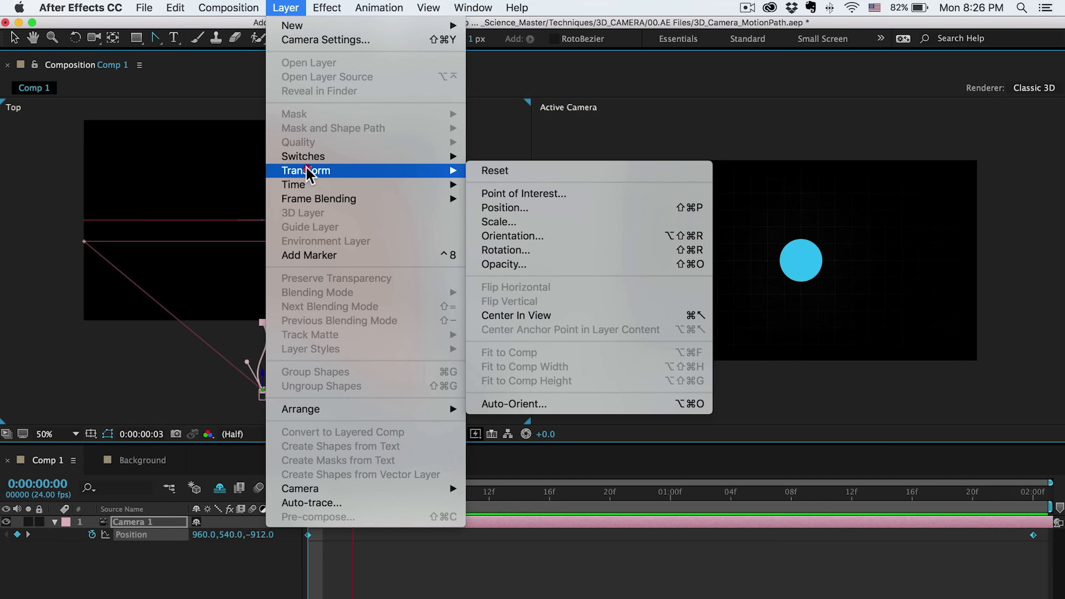
click(498, 404)
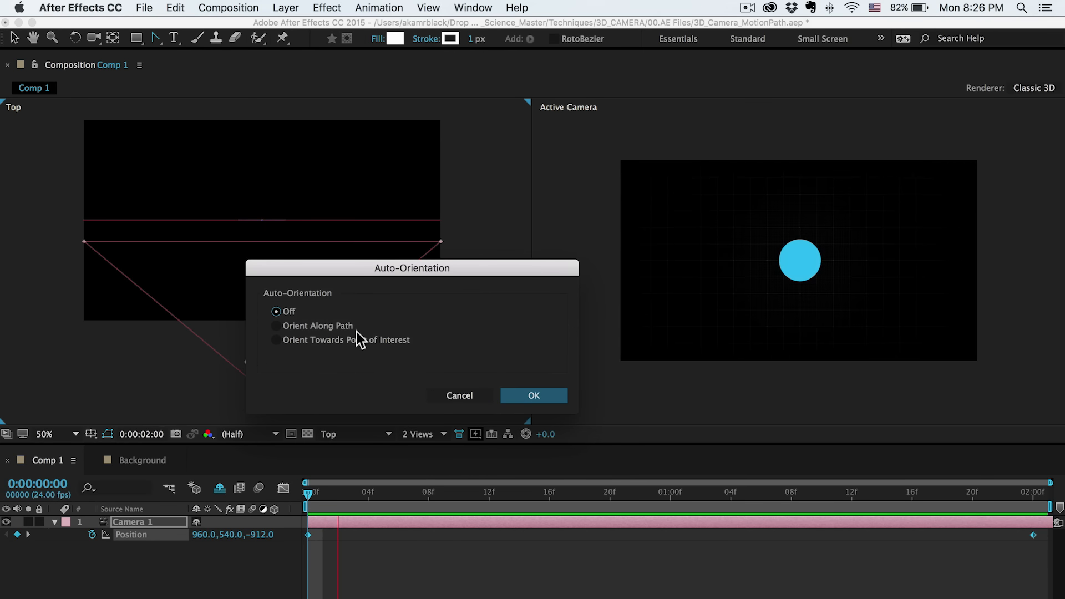
click(279, 327)
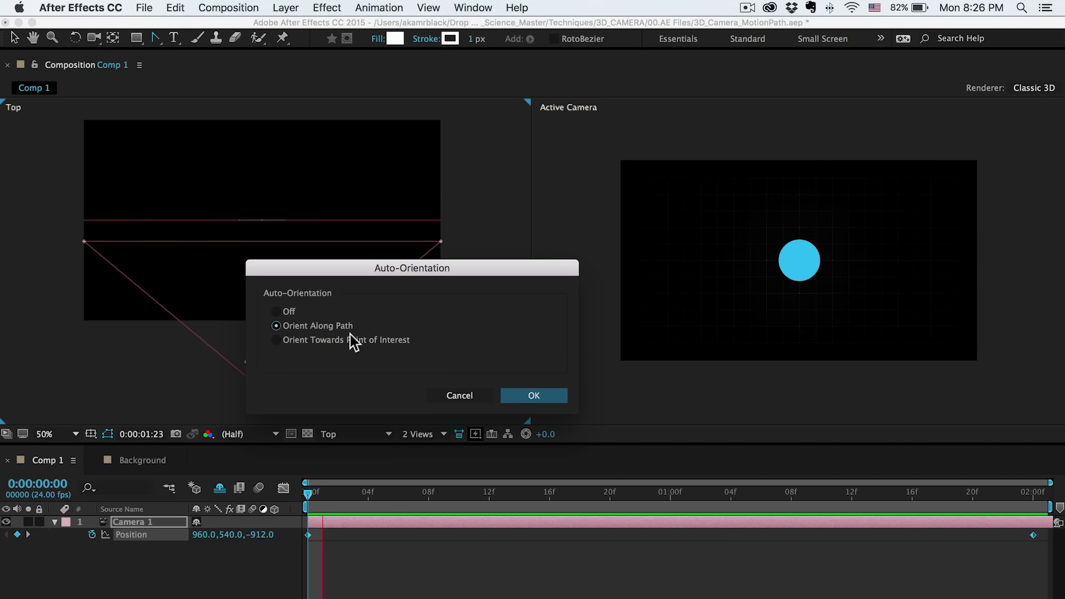
click(524, 393)
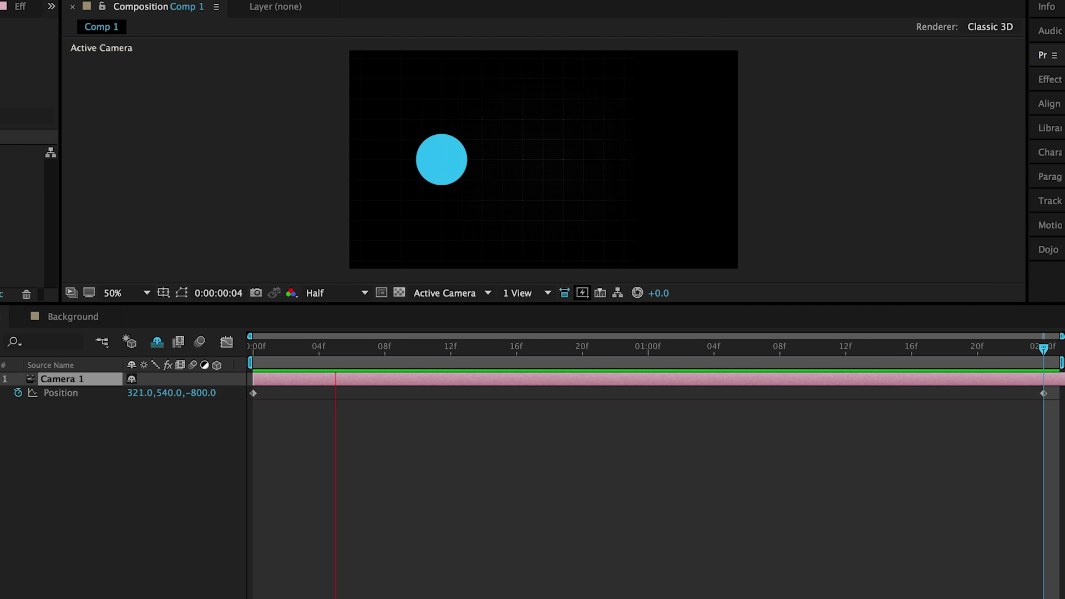
Step: Examine the speed graph of Camera 1's Position in the Graph Editor and return to the layer bars
click(227, 343)
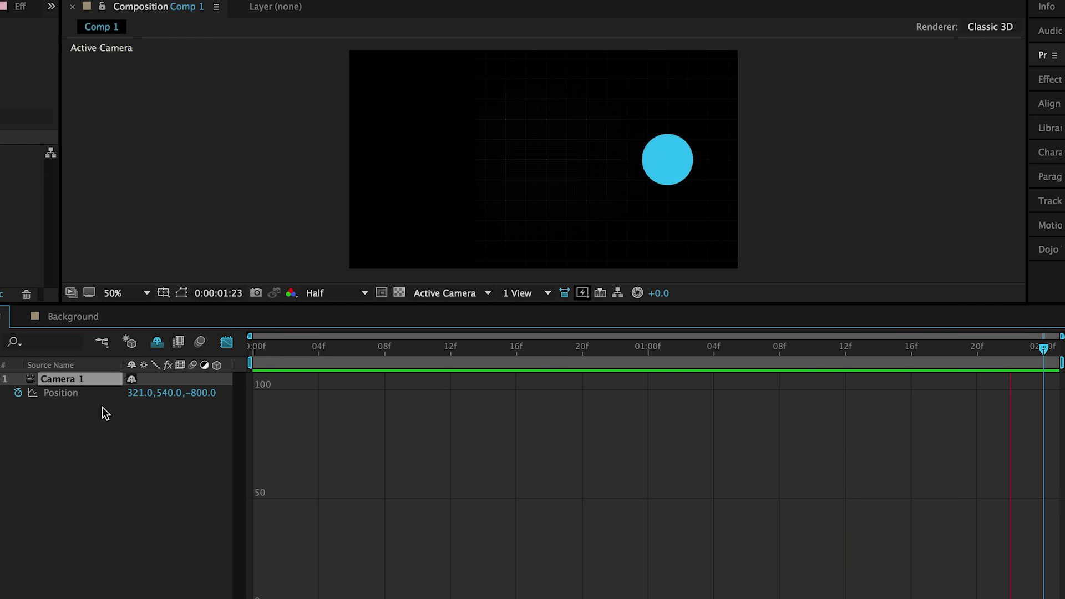
click(62, 392)
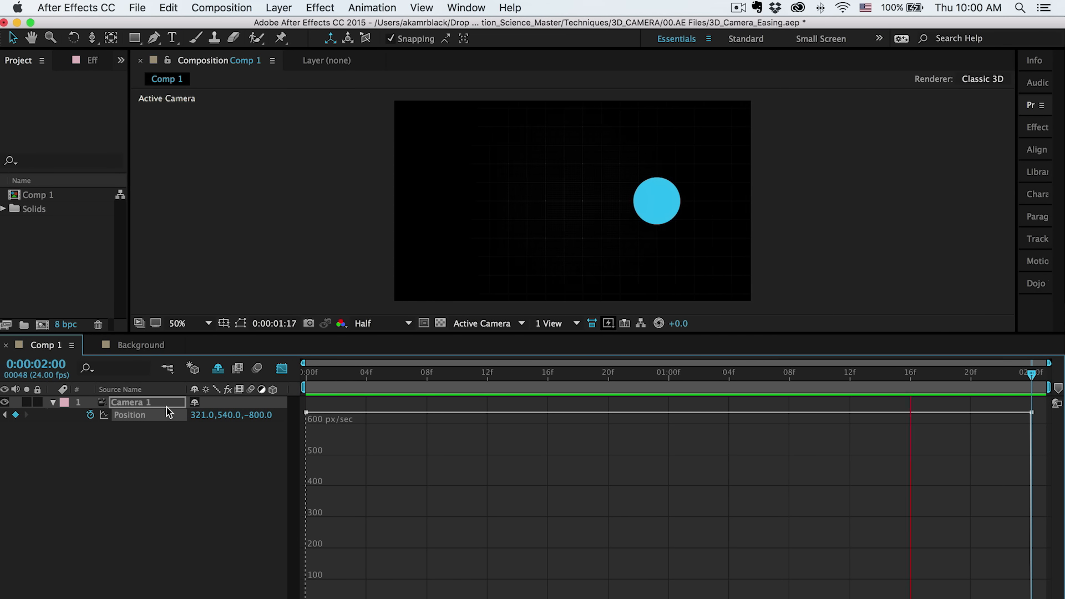
key(shift+F3)
Step: Apply Easy Ease to both of Camera 1's Position keyframes
click(372, 8)
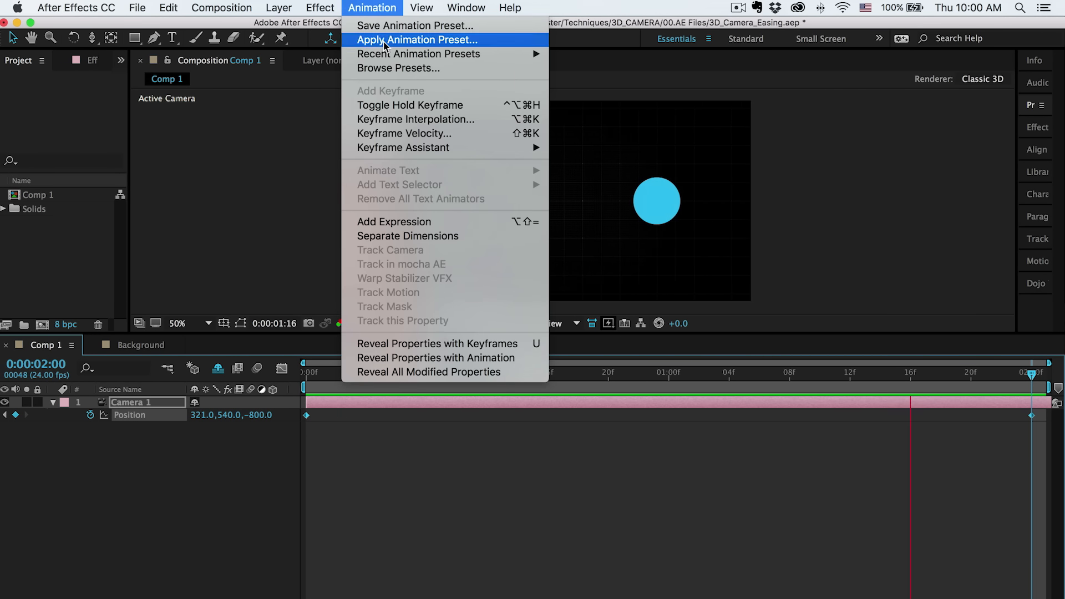
mouse_move(499, 147)
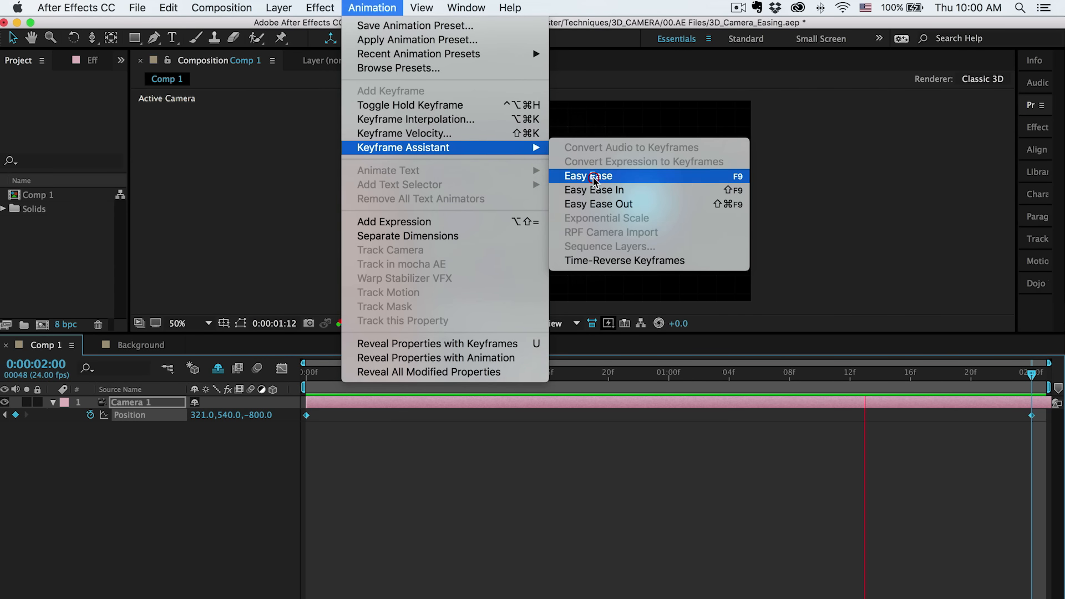
click(594, 178)
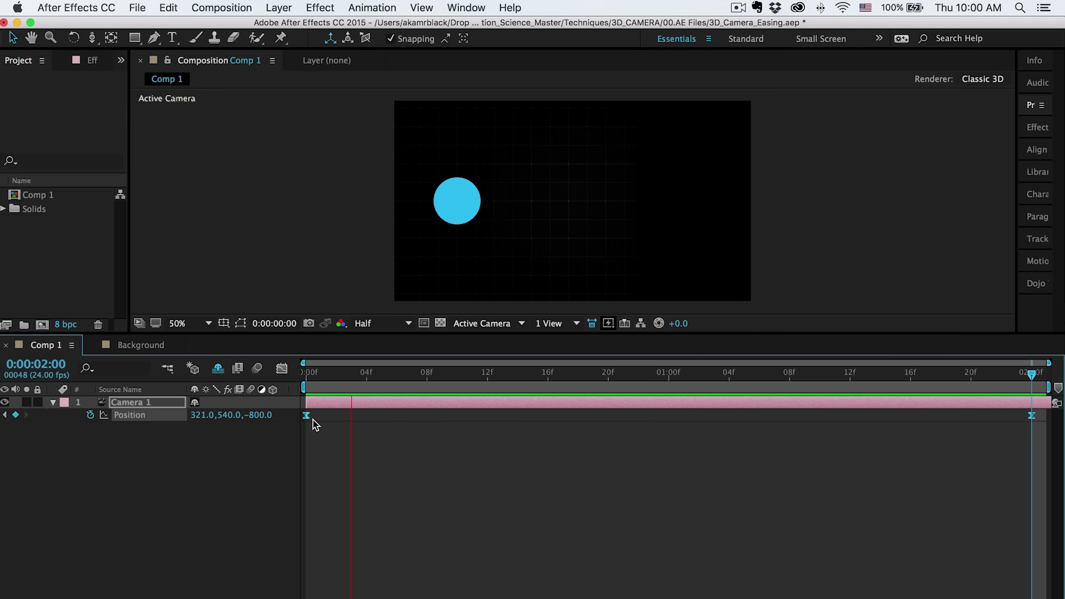
mouse_move(306, 415)
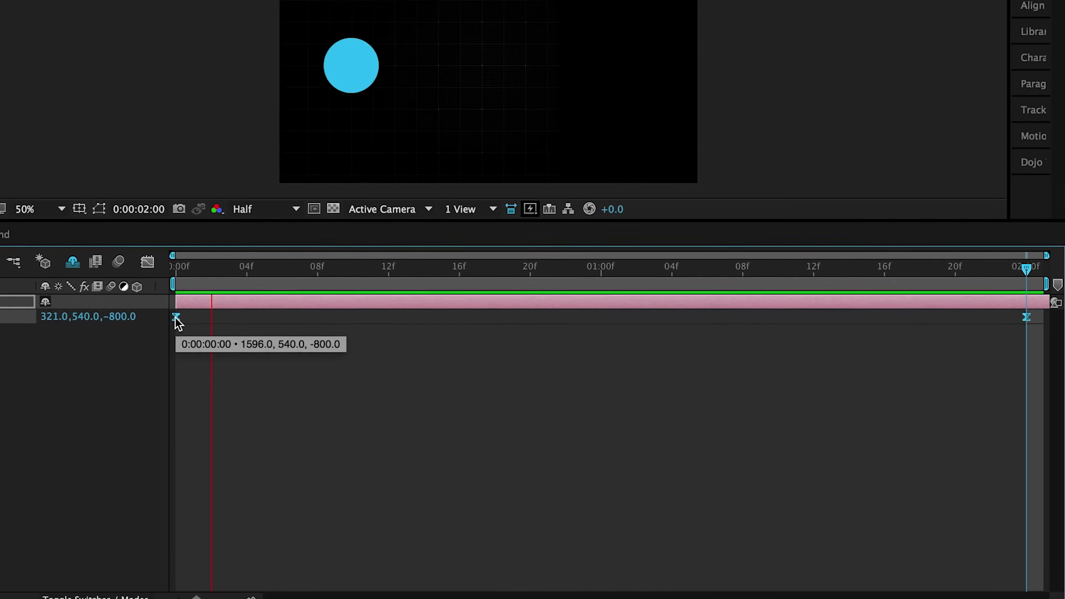
right_click(175, 318)
mouse_move(264, 510)
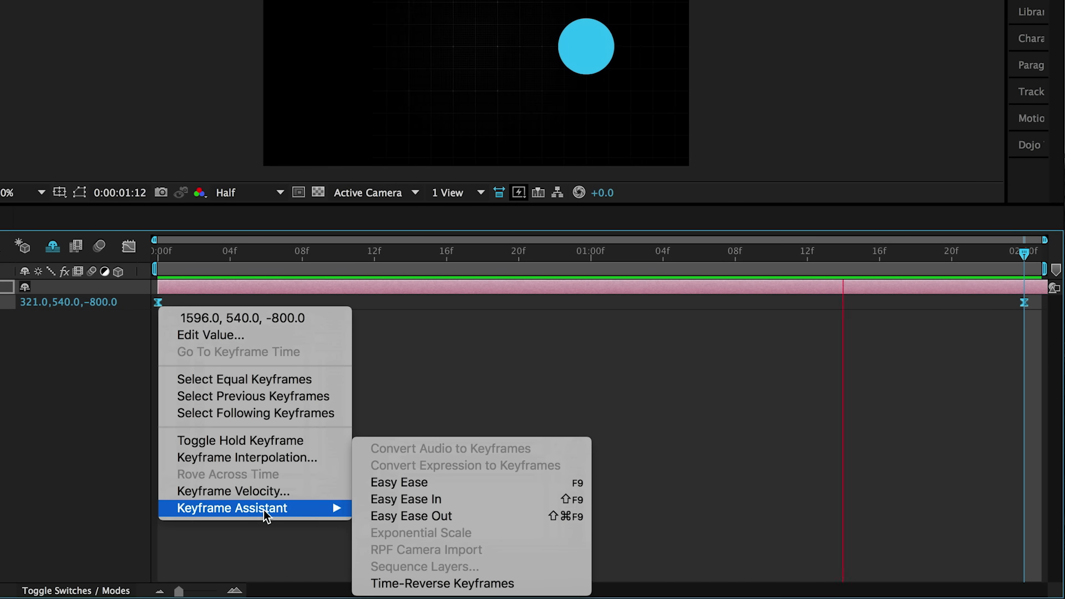
click(390, 475)
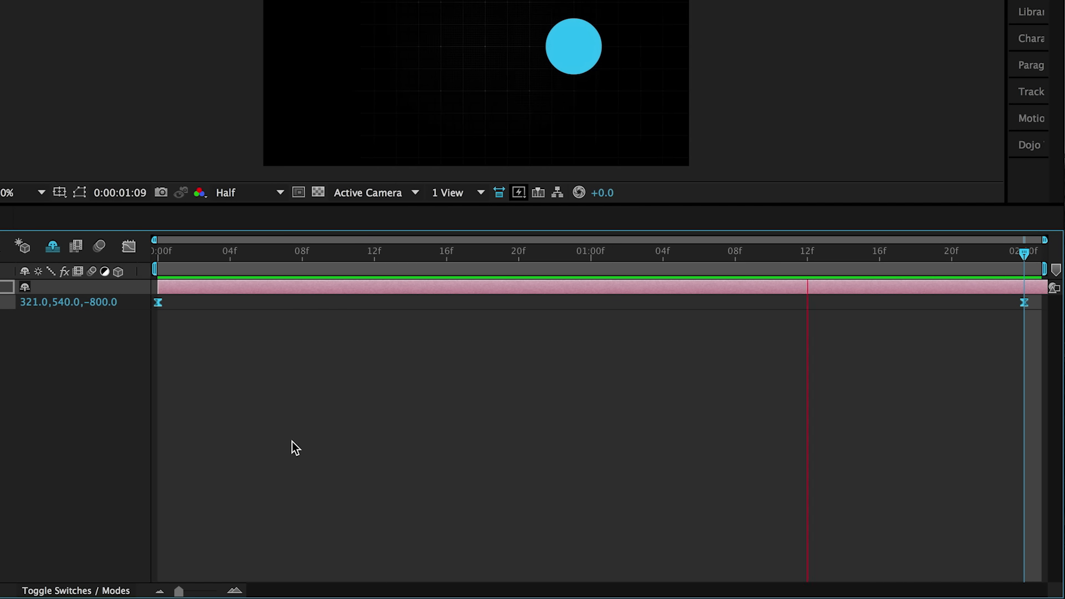
Step: Lengthen the easing handles of both Position keyframes in the speed graph, the last one more strongly, and preview the animation
click(130, 255)
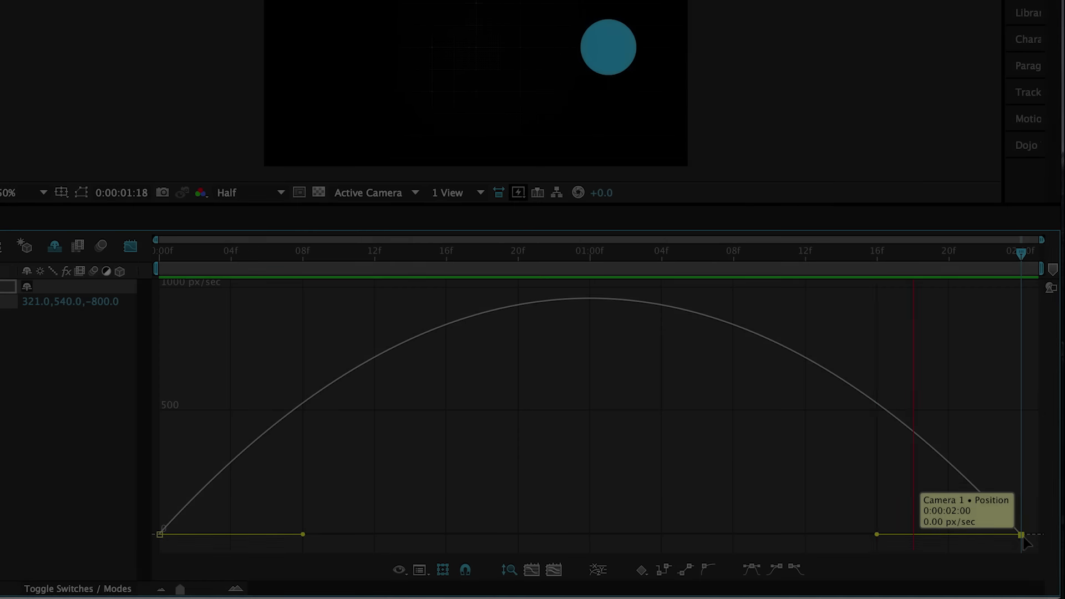
drag(880, 536, 708, 539)
drag(304, 537, 350, 537)
drag(413, 562, 586, 581)
key(space)
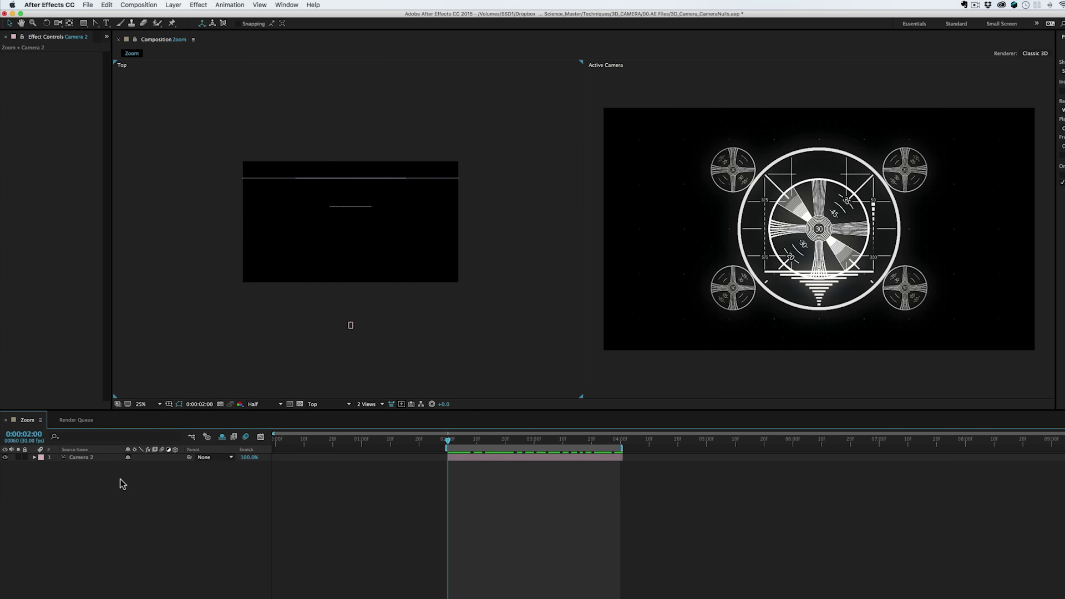
Step: Create an orbit null for Camera 2 in the Zoom composition
click(90, 458)
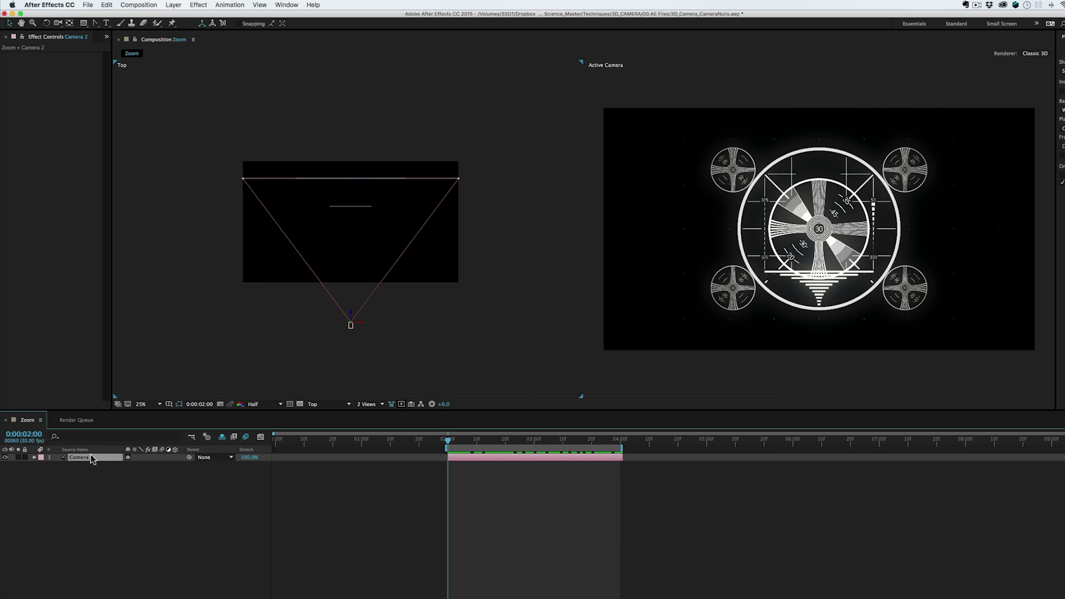
click(165, 5)
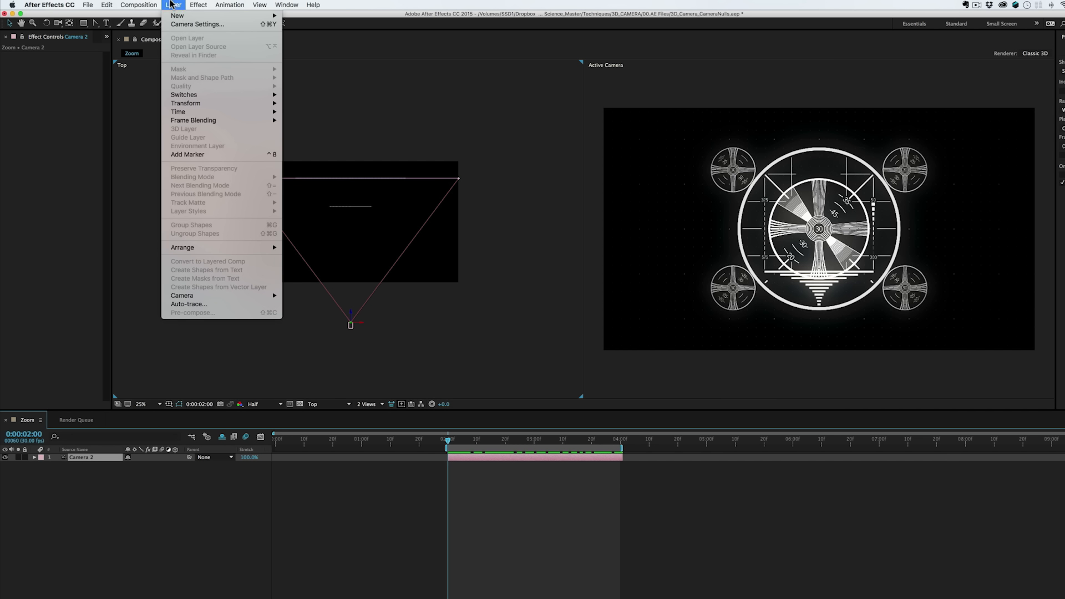
mouse_move(221, 296)
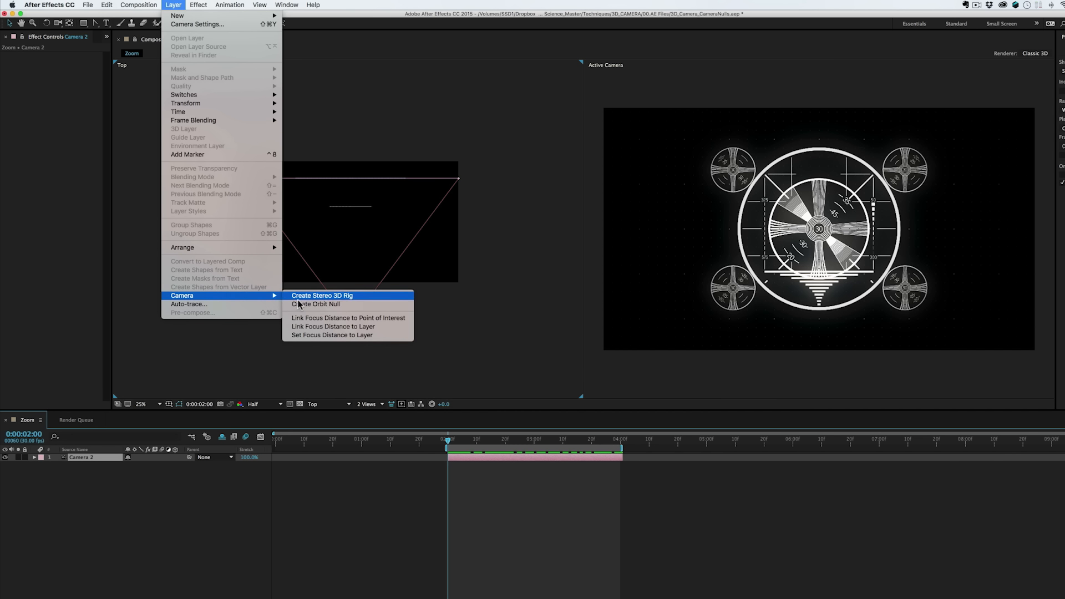
click(309, 302)
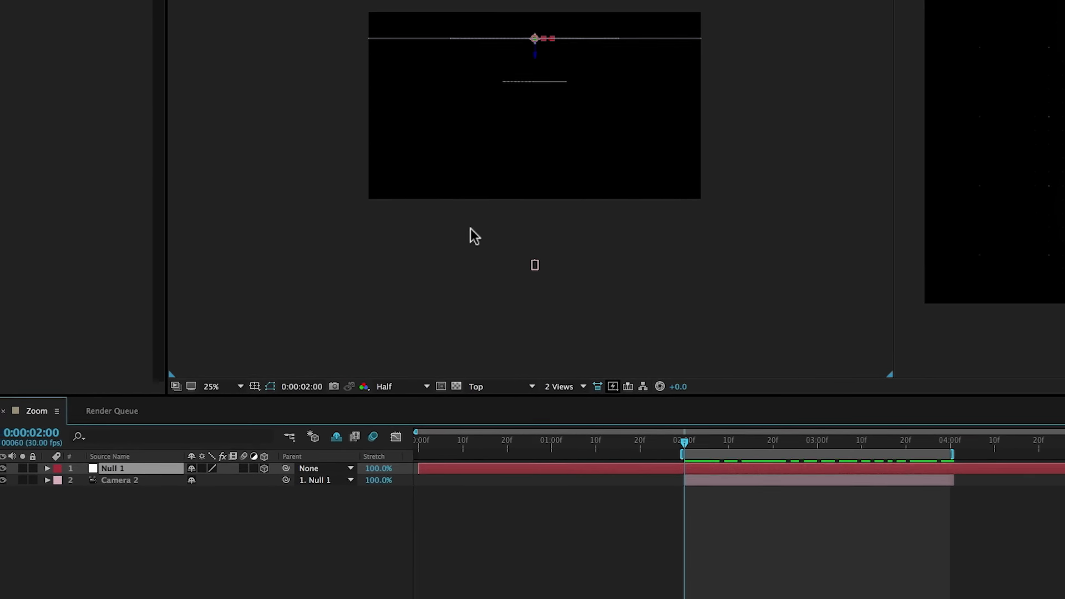
Step: Animate Camera 2's Z Rotation from 0° at 0:00:02:00 to 30° at 0:00:04:00
click(163, 482)
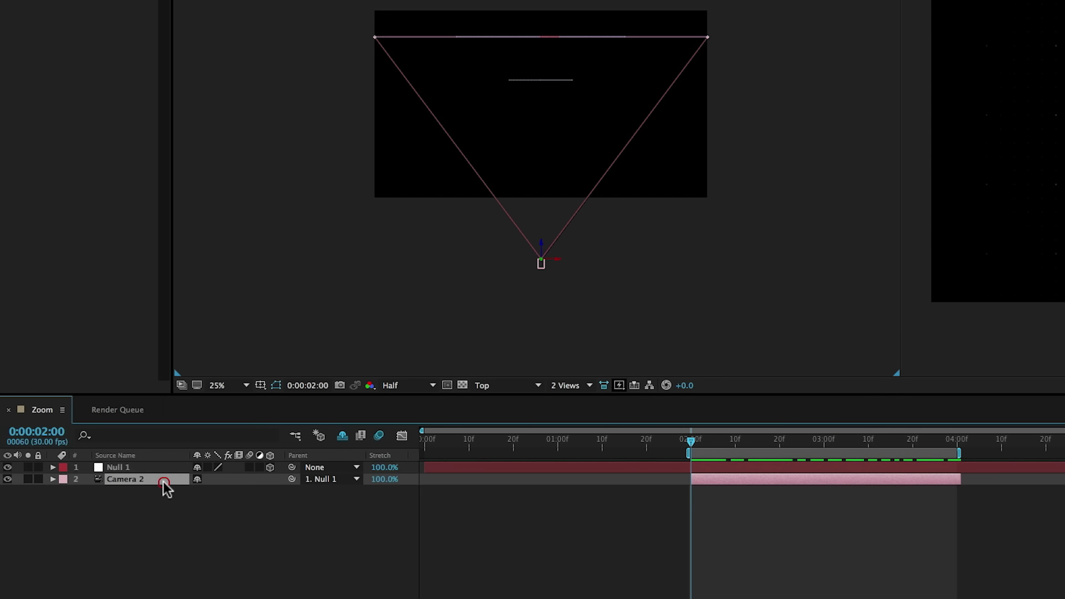
key(r)
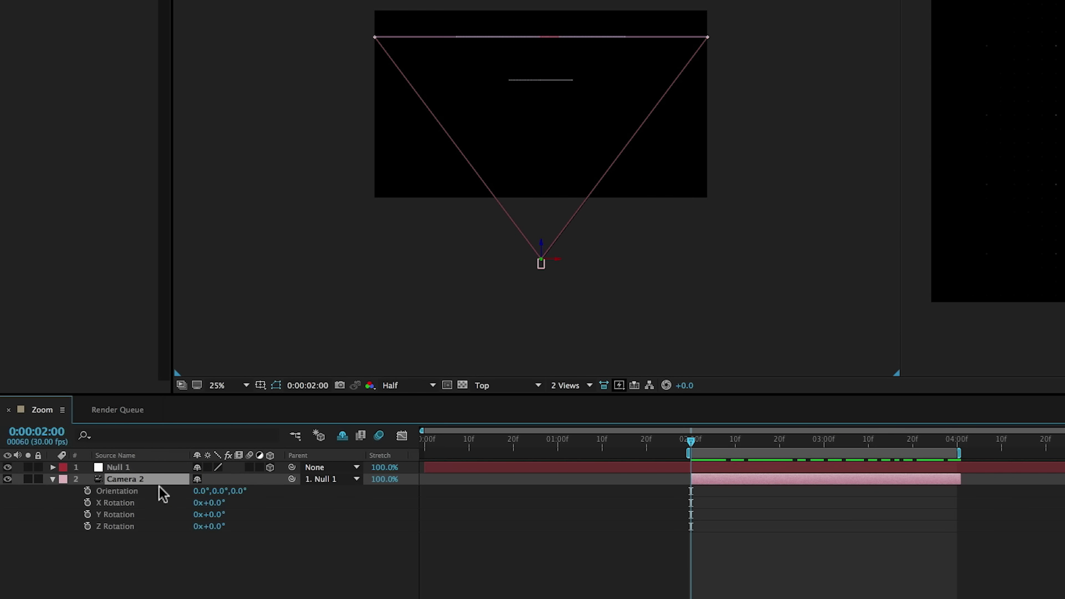
click(87, 526)
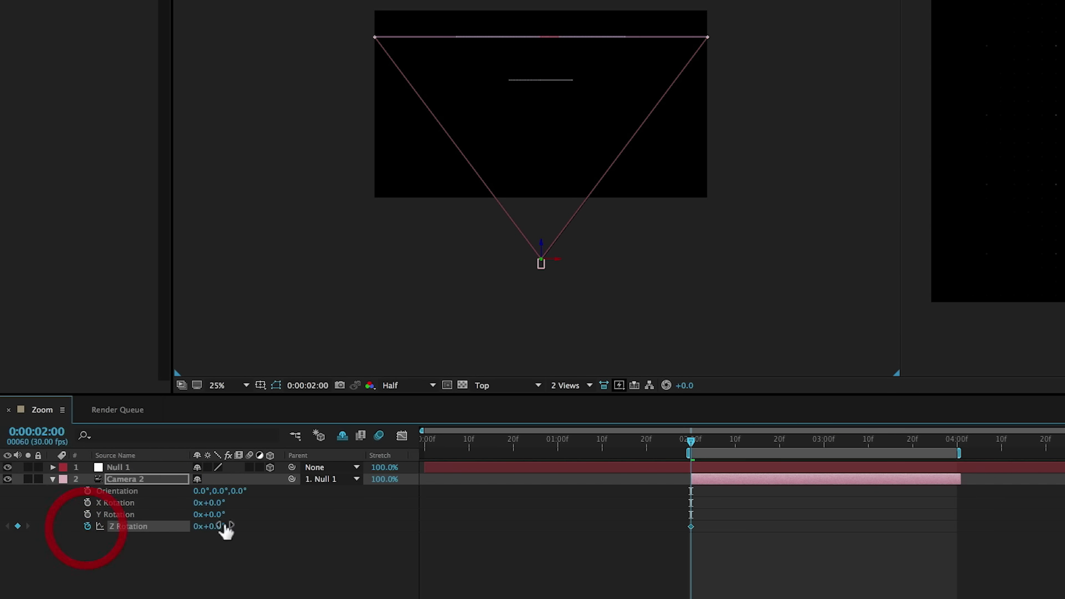
click(956, 444)
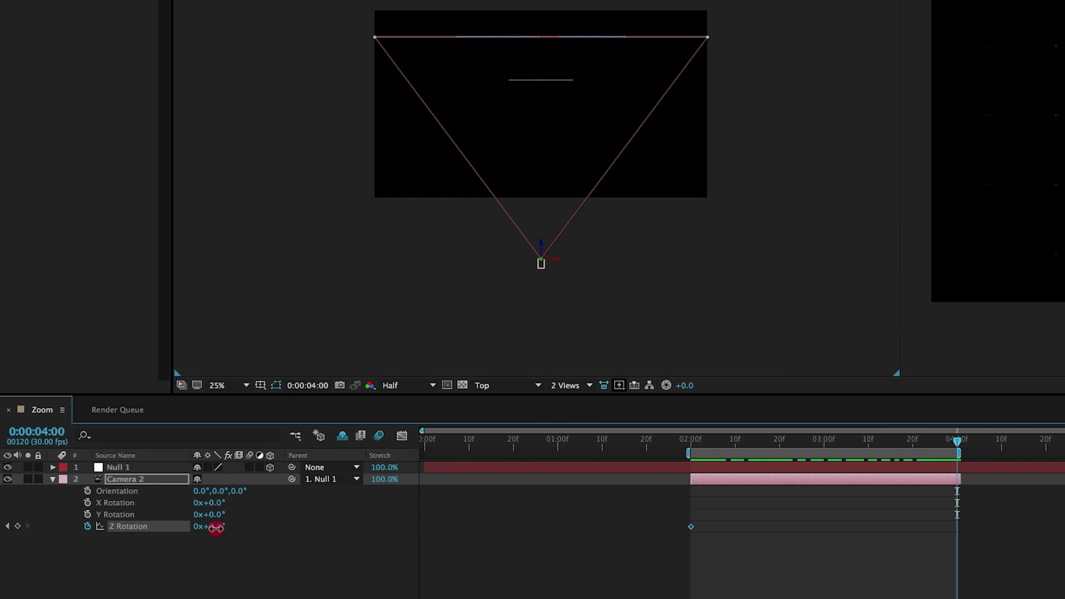
text(30)
key(Return)
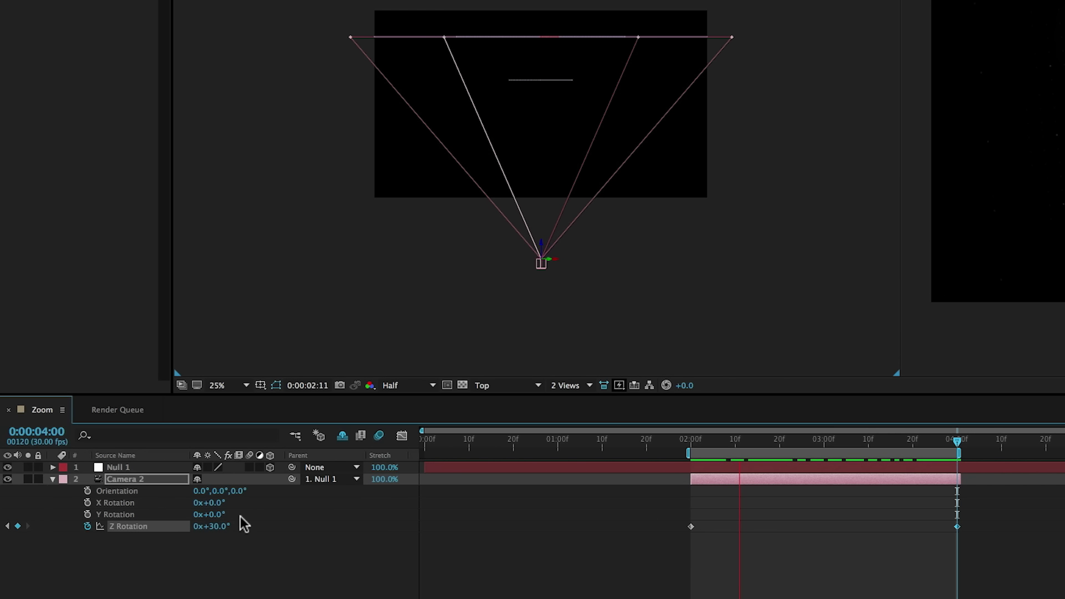
Step: Animate Null 1's Y Rotation from -25° at 0:00:02:00 to 25° at 0:00:04:00
click(149, 468)
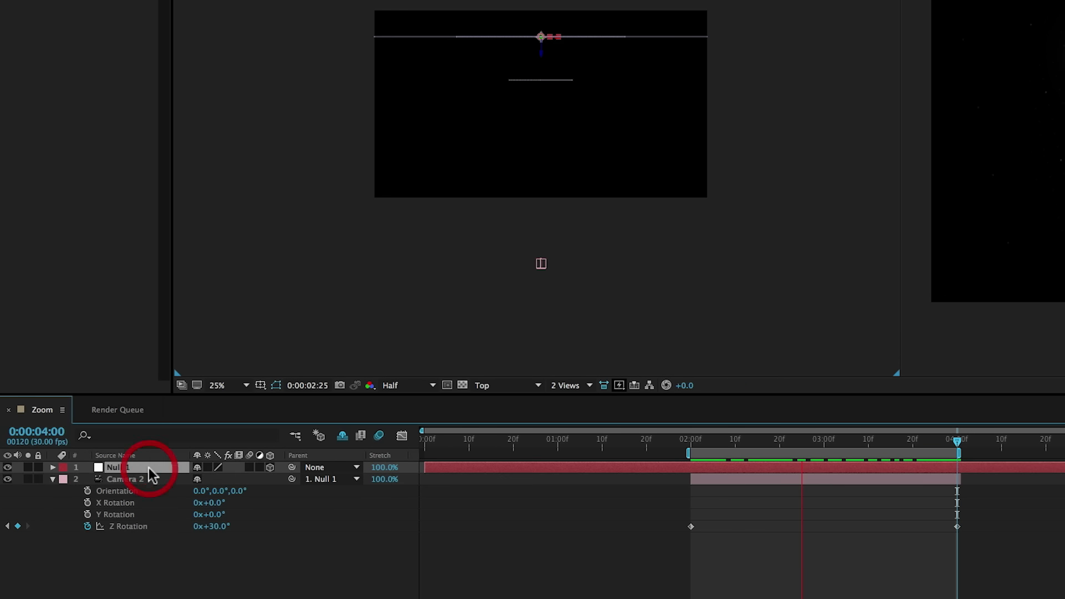
key(r)
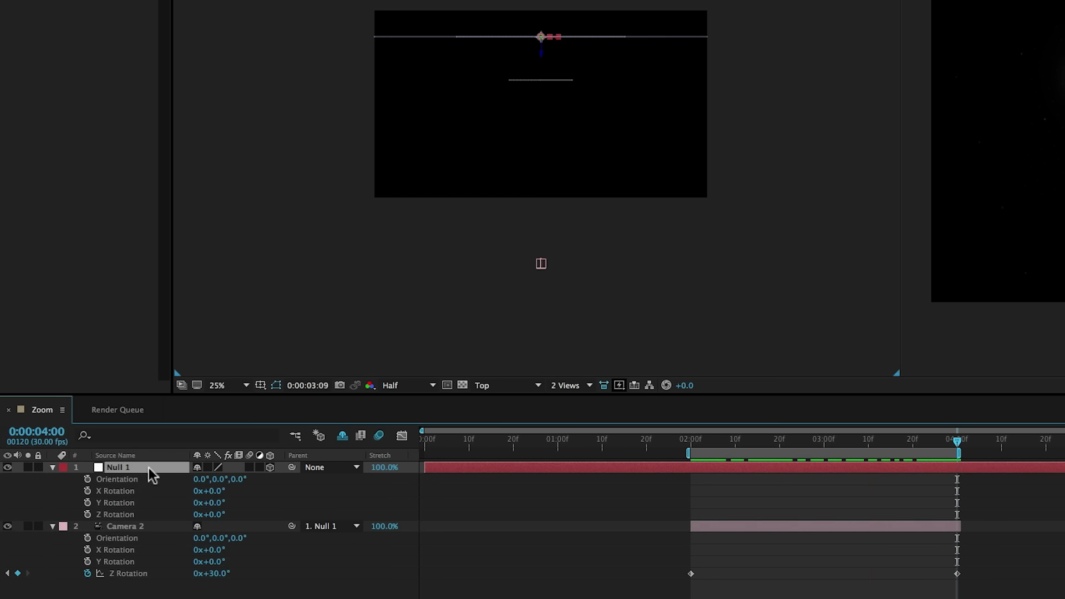
click(87, 503)
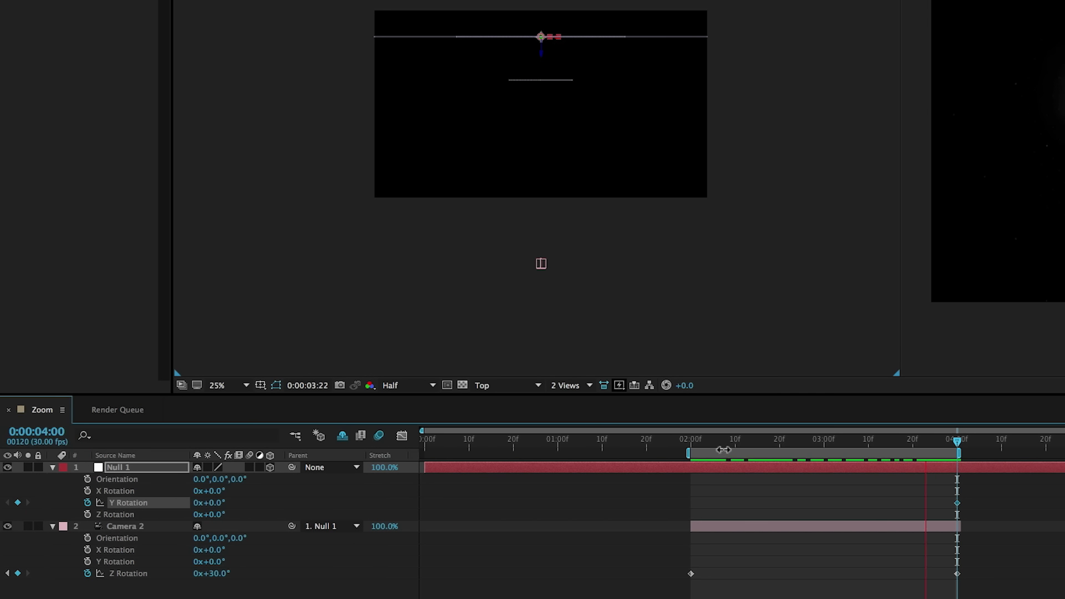
drag(715, 451, 693, 451)
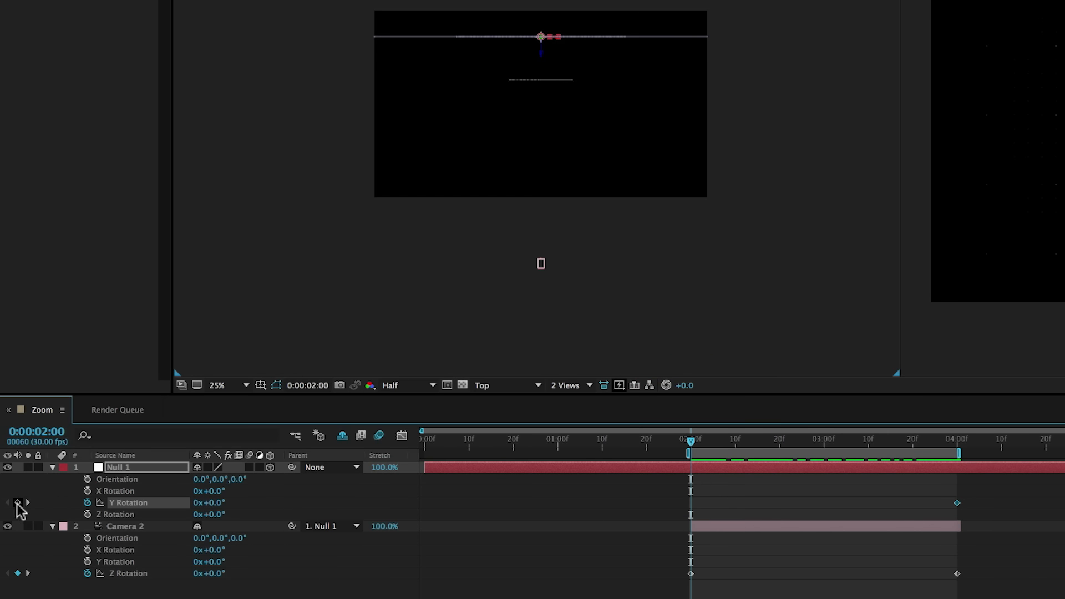
click(217, 504)
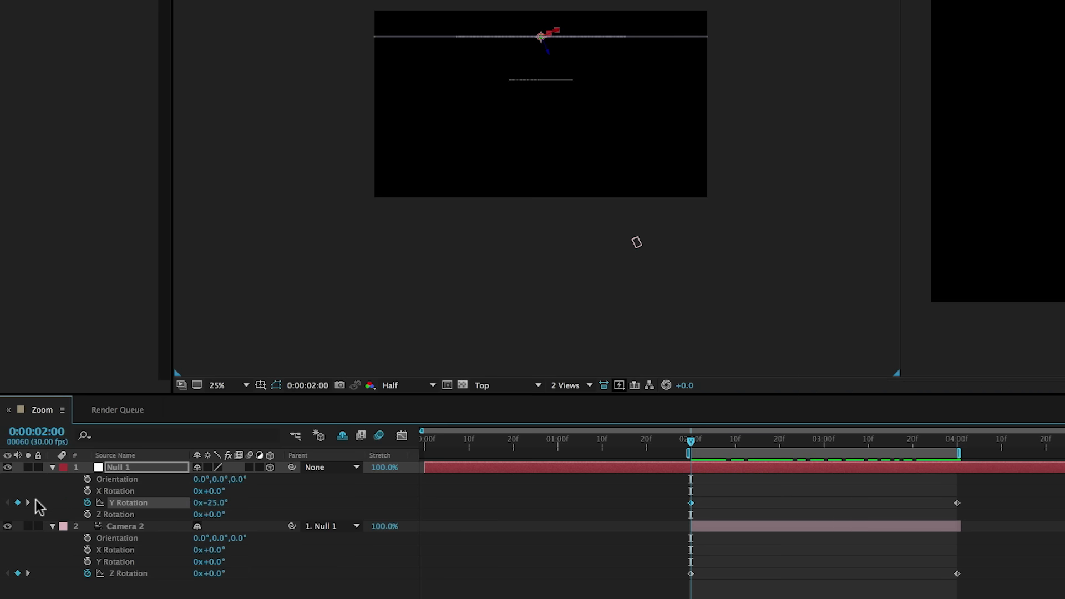
click(29, 503)
text(2)
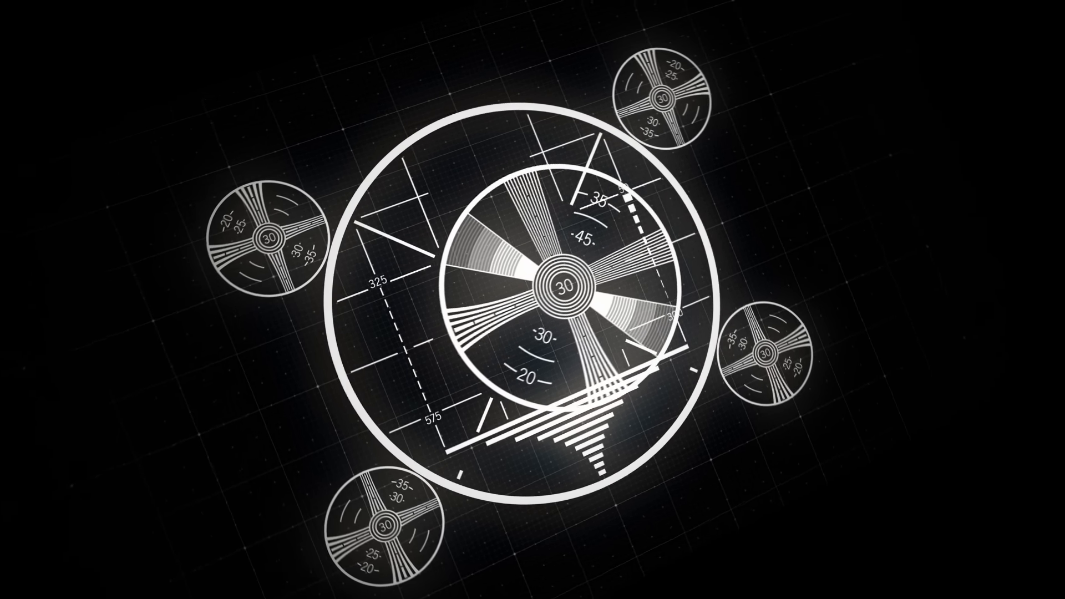
Step: Add the expression wiggle(5,25) to Camera 2's Position
click(125, 526)
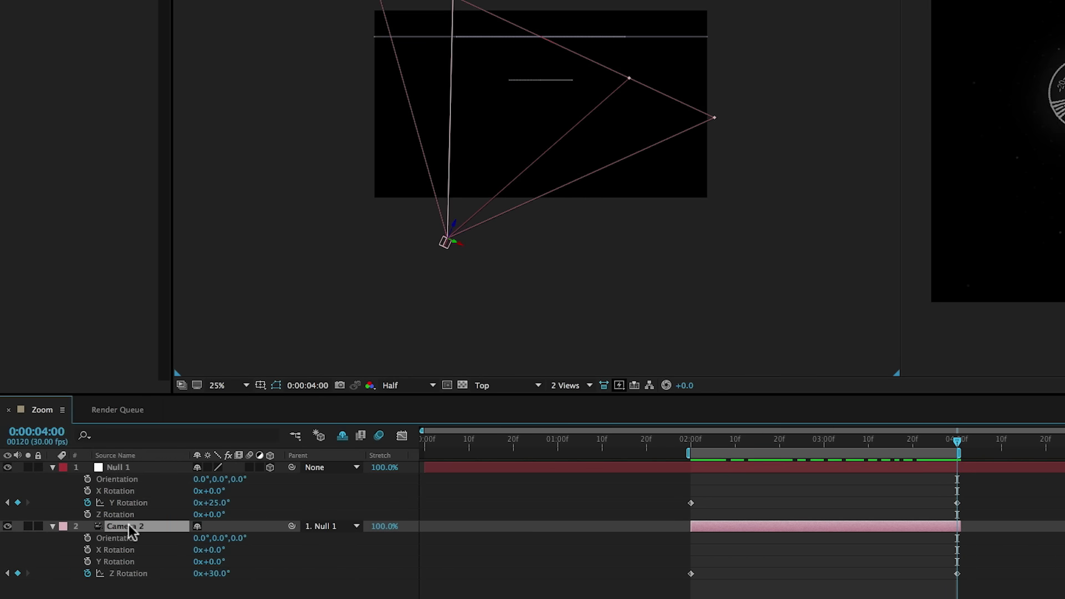
key(p)
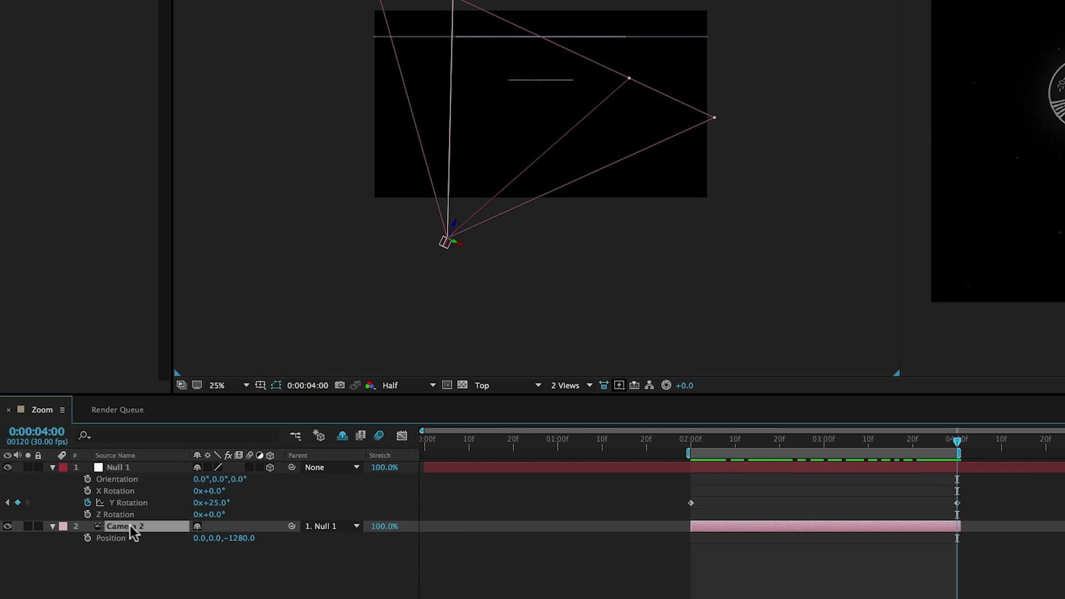
alt+click(88, 538)
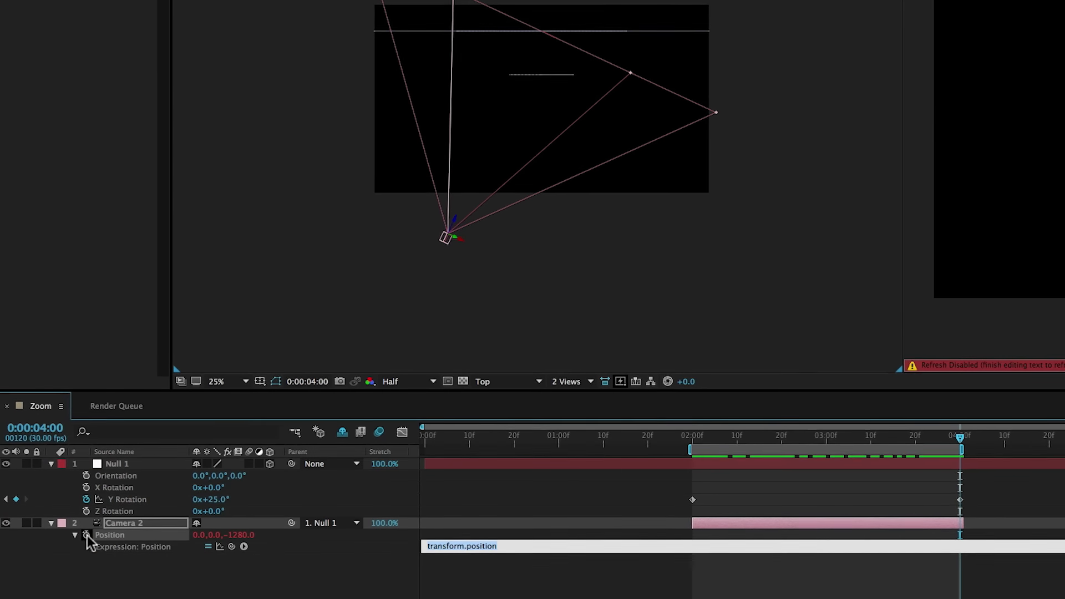
text(wigg)
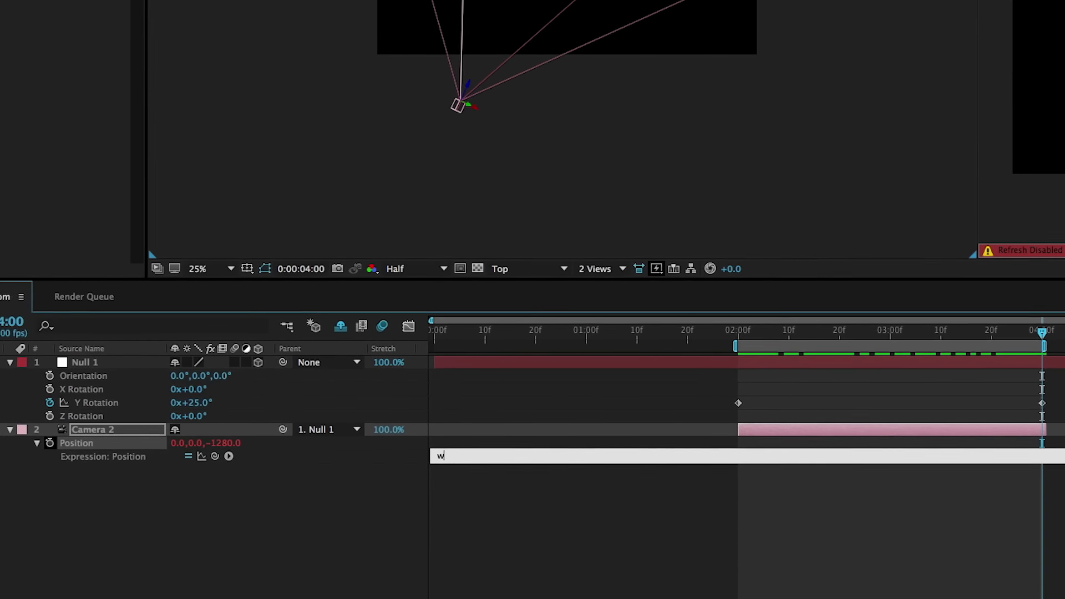
text(le(5,25)
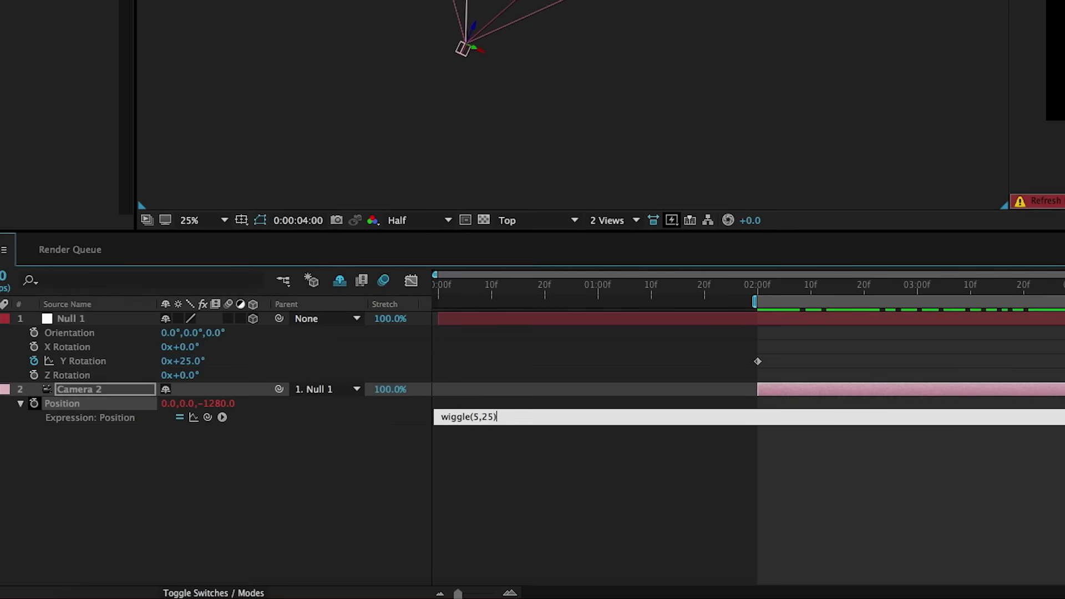
key(KP_Enter)
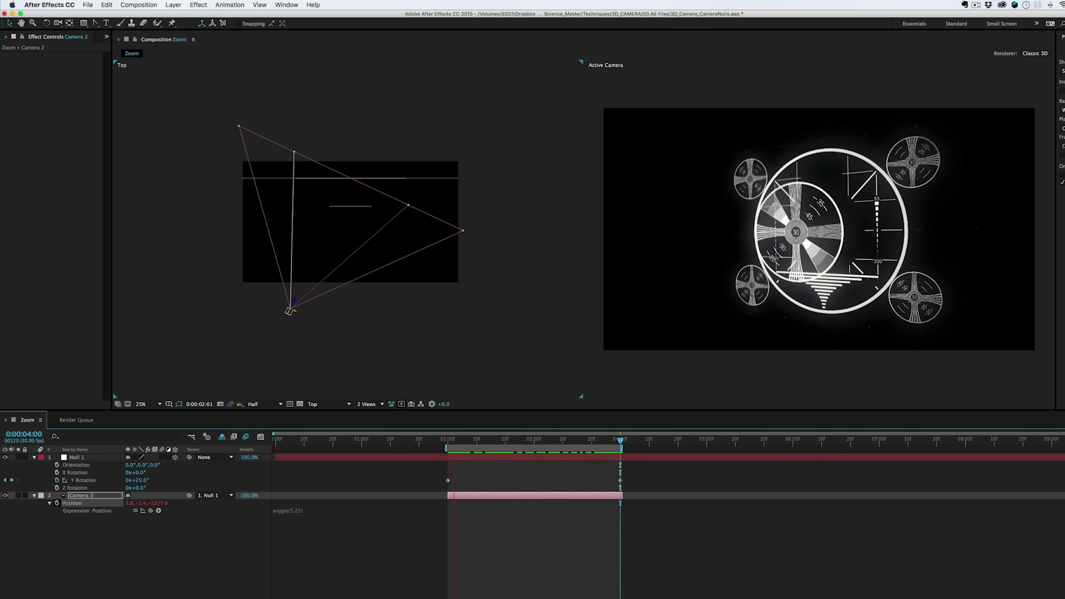
Step: Create another null object in the Zoom composition and apply two Slider Control effects to it
click(173, 5)
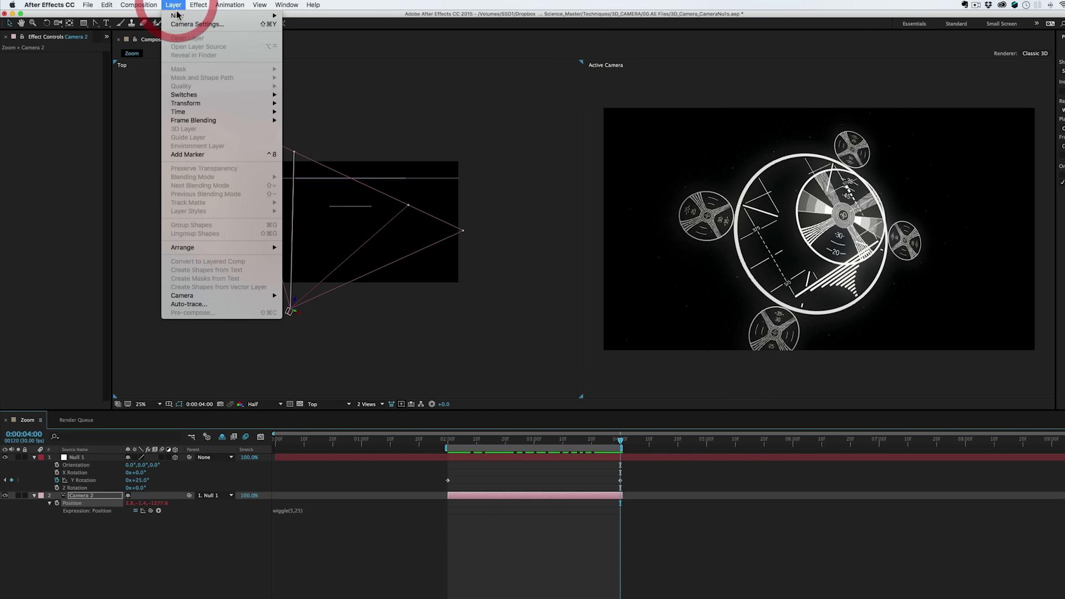
mouse_move(241, 16)
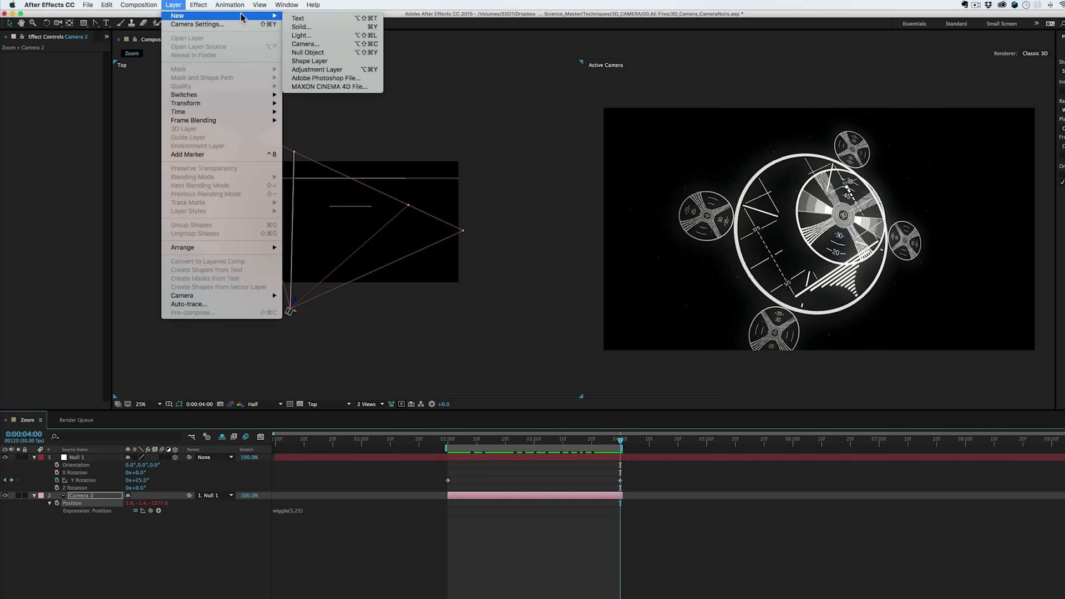
click(304, 51)
click(198, 5)
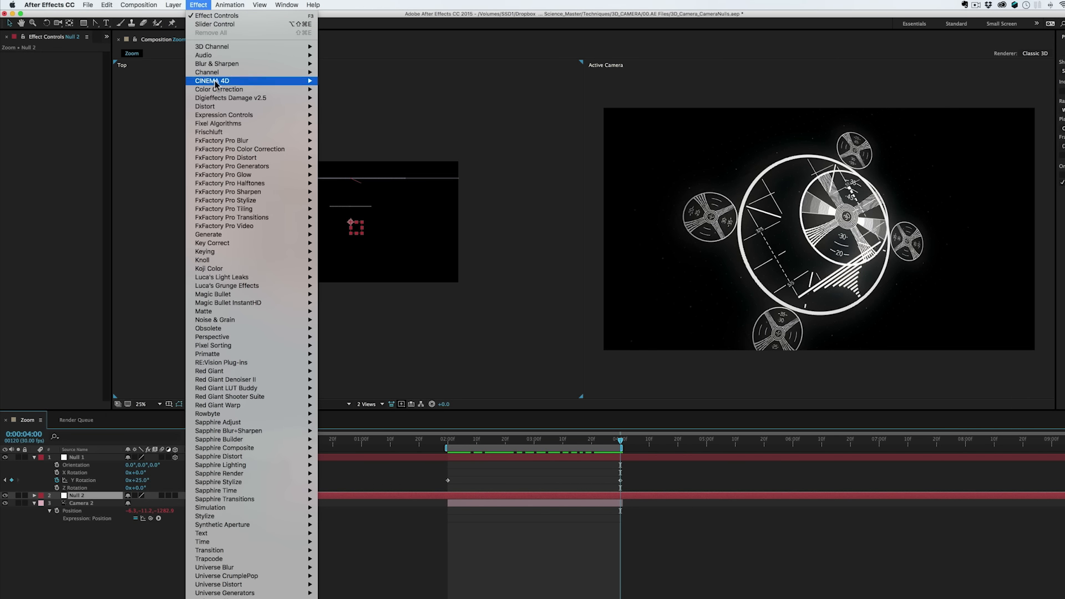
mouse_move(219, 115)
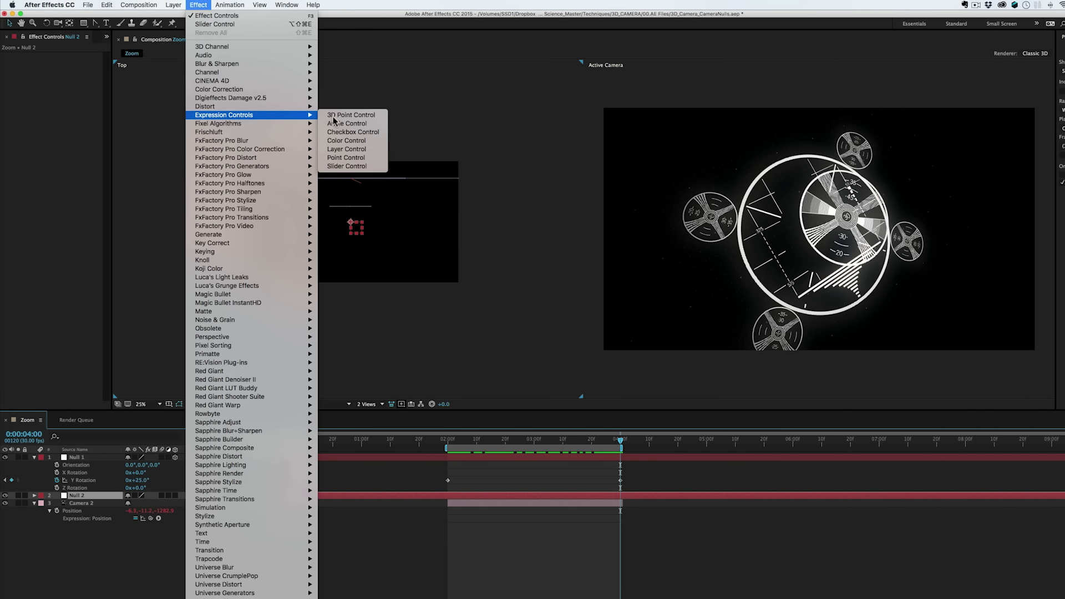
click(349, 167)
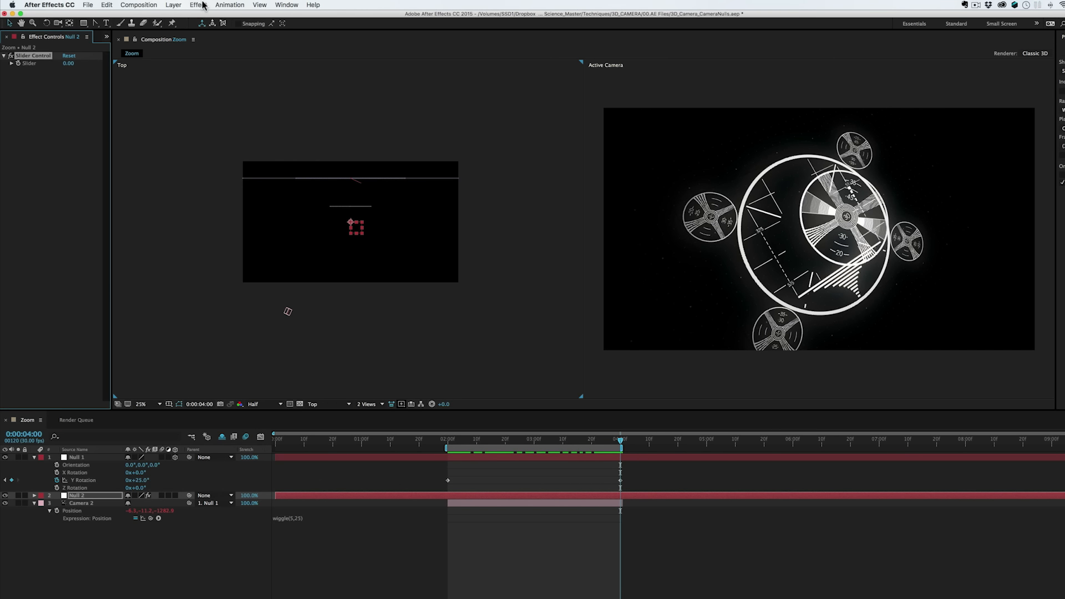
click(202, 5)
click(204, 24)
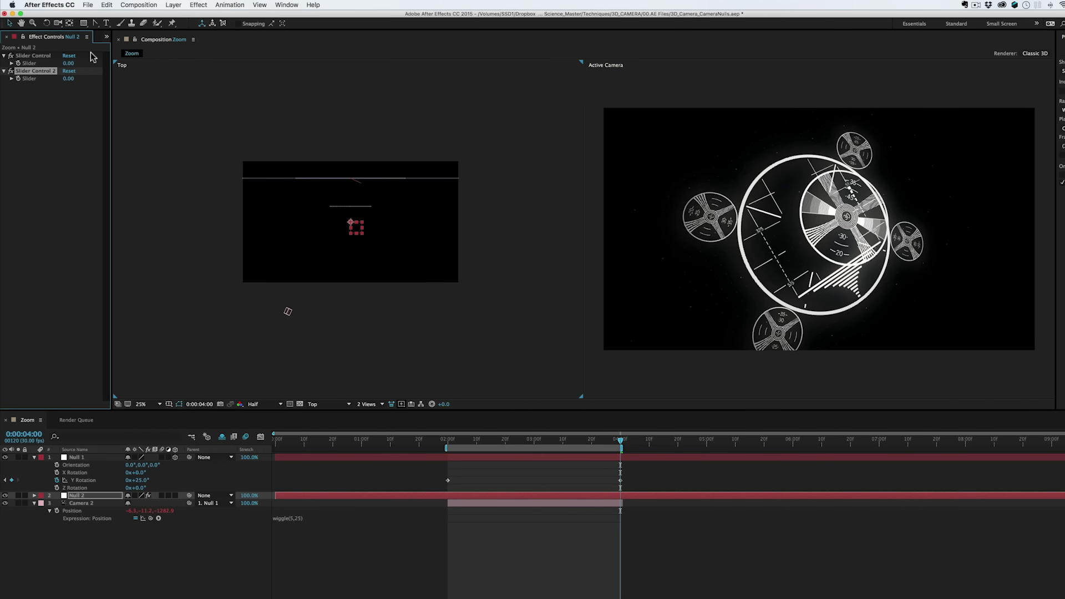
Step: Rename the new null's two slider controls as Frequency and Amplitude
click(34, 56)
key(Return)
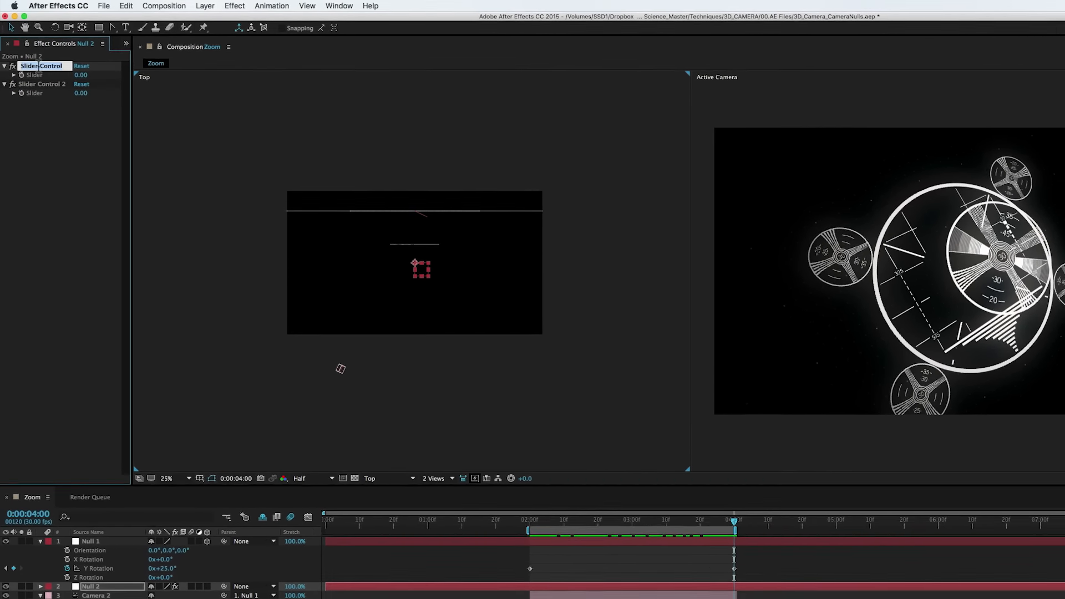
text(Frequency)
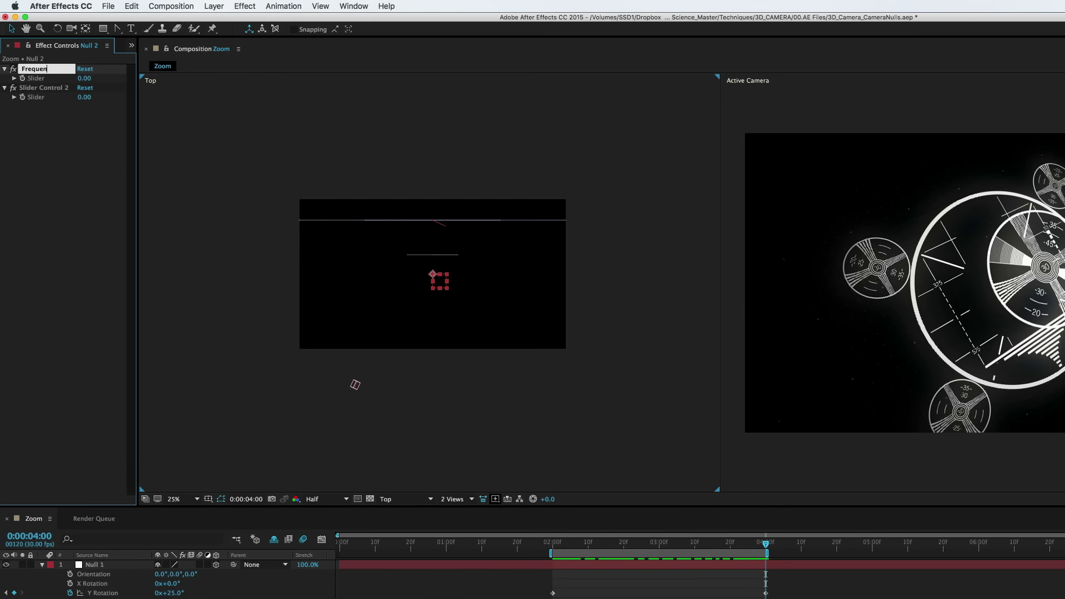
click(38, 87)
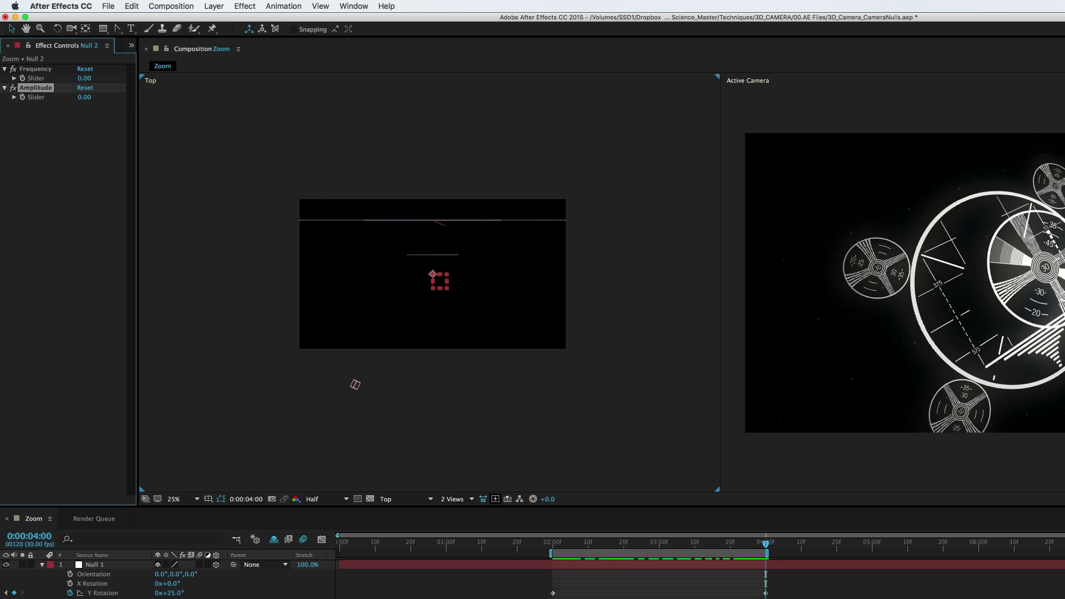
Step: Replace the 5 and 25 in Camera 2's wiggle expression with links to Null 2's Frequency and Amplitude sliders
click(35, 70)
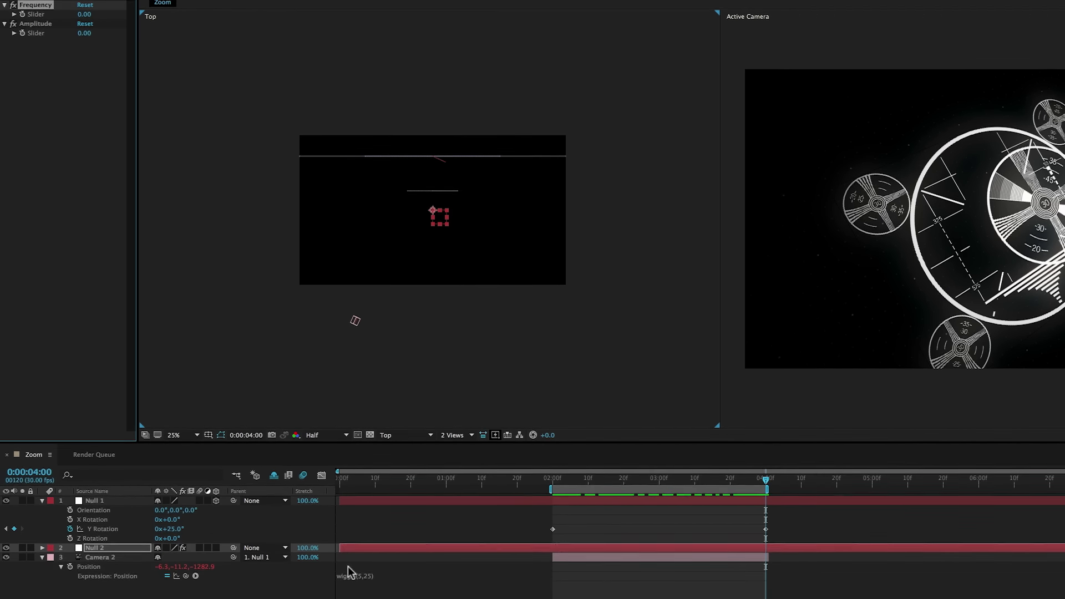
click(351, 575)
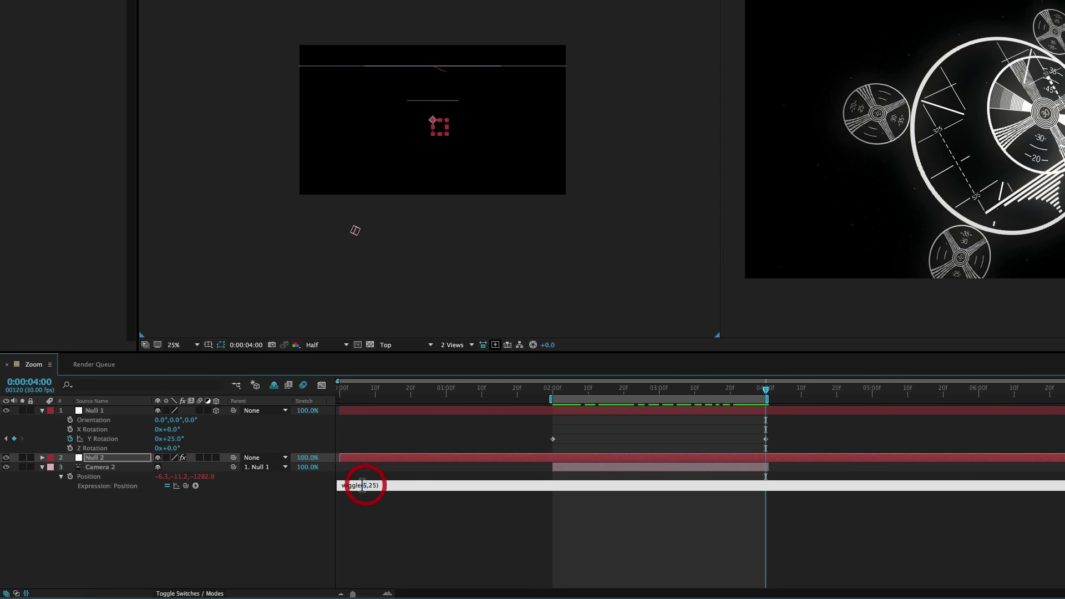
drag(186, 486, 141, 329)
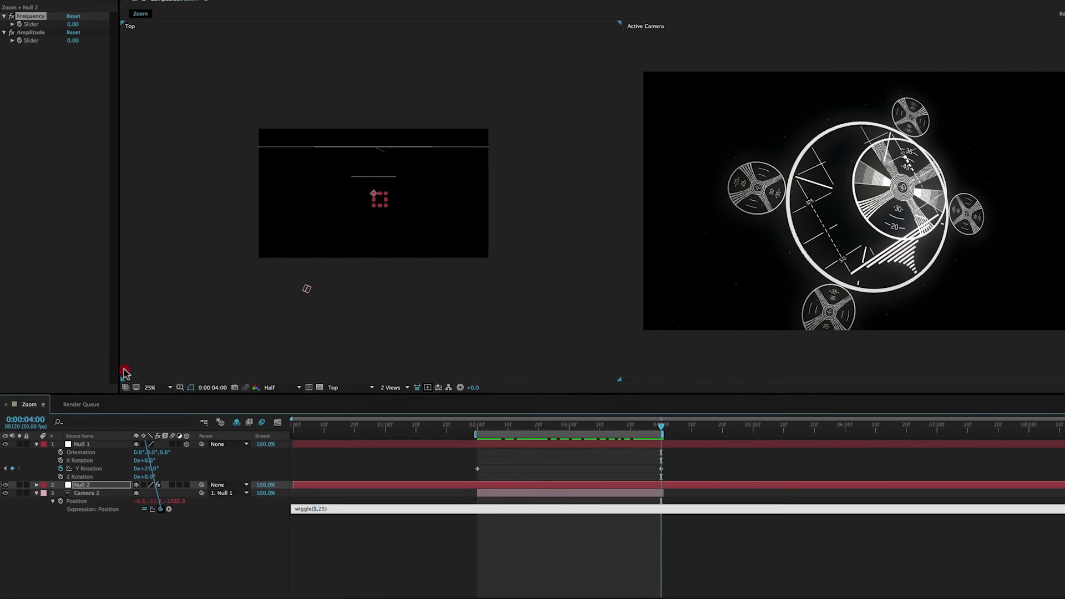
drag(124, 373, 39, 26)
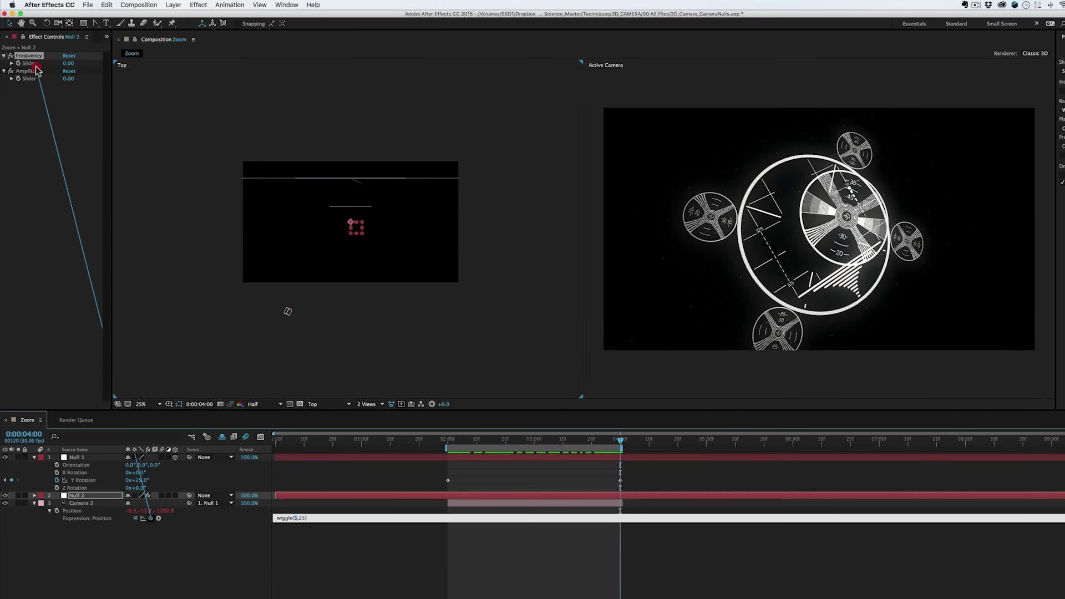
drag(36, 68, 37, 68)
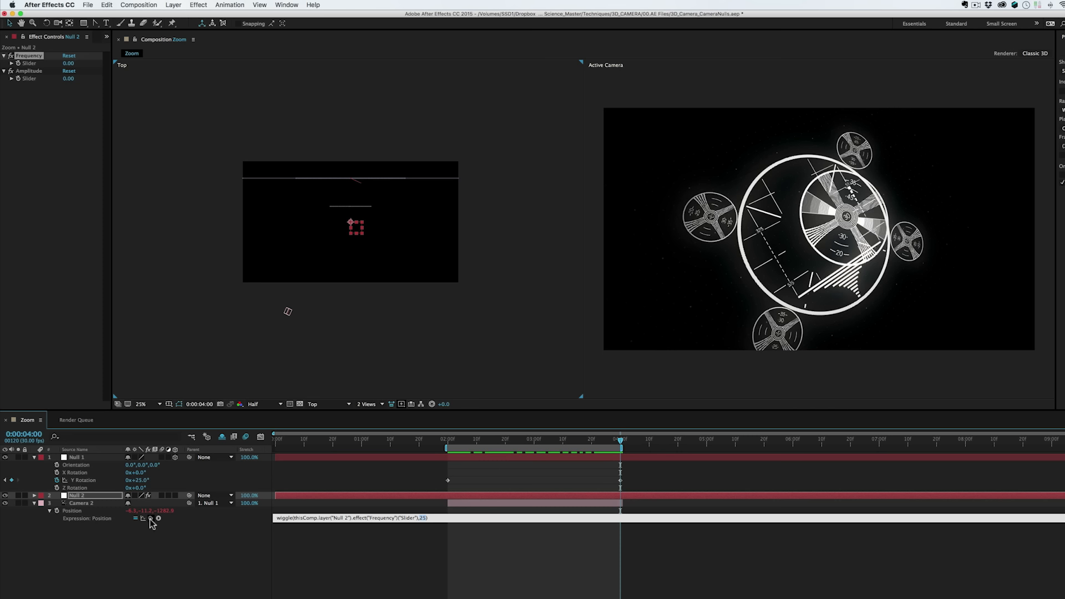
drag(76, 81, 75, 82)
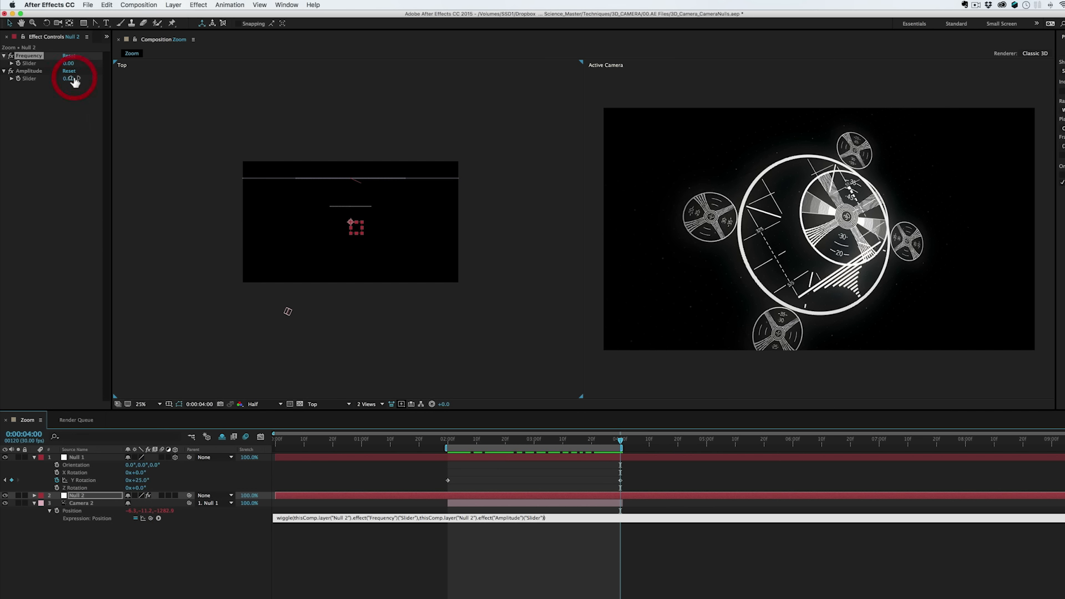
Step: Set keyframes of 0 on Null 2's Frequency and Amplitude sliders at 0:00:02:00 and reveal them in the timeline
click(20, 71)
key(j)
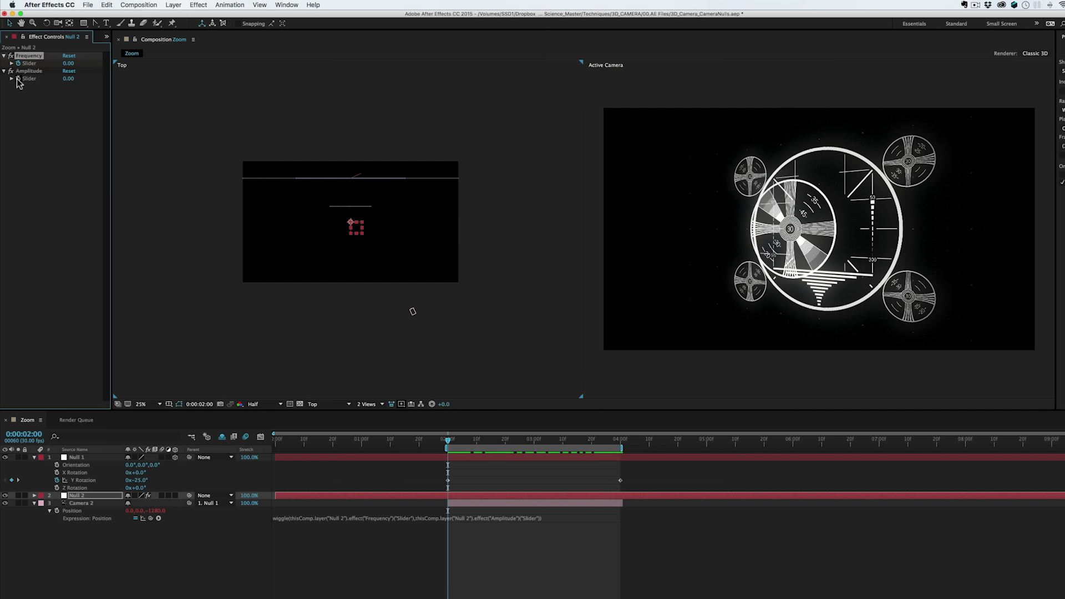
click(19, 79)
key(u)
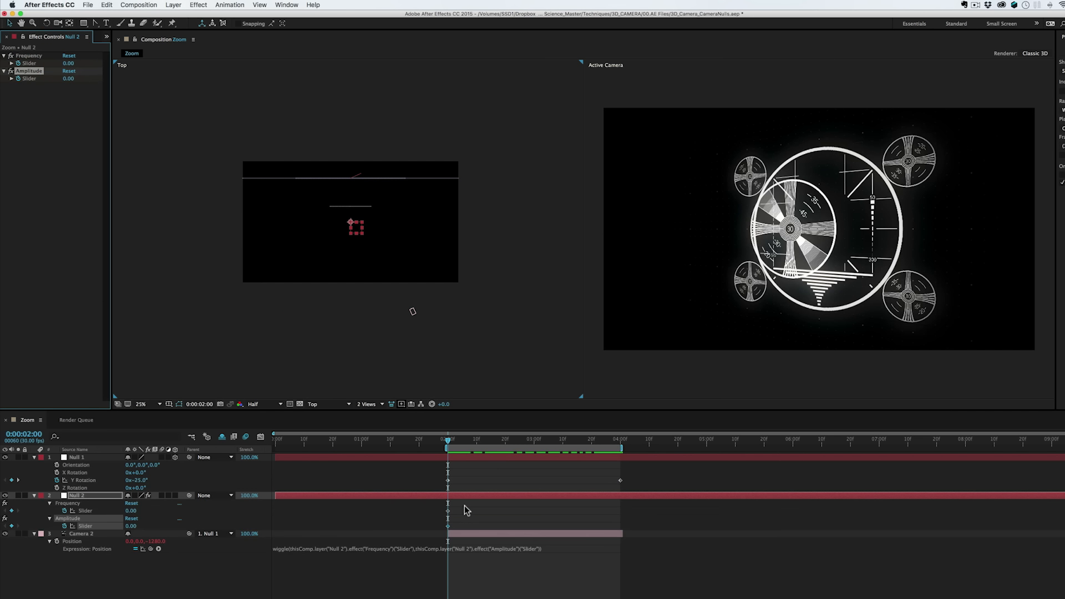
Step: Move the Frequency and Amplitude slider keyframes to 0:00:02:27 and set the current time to 0:00:03:02
drag(453, 443, 525, 445)
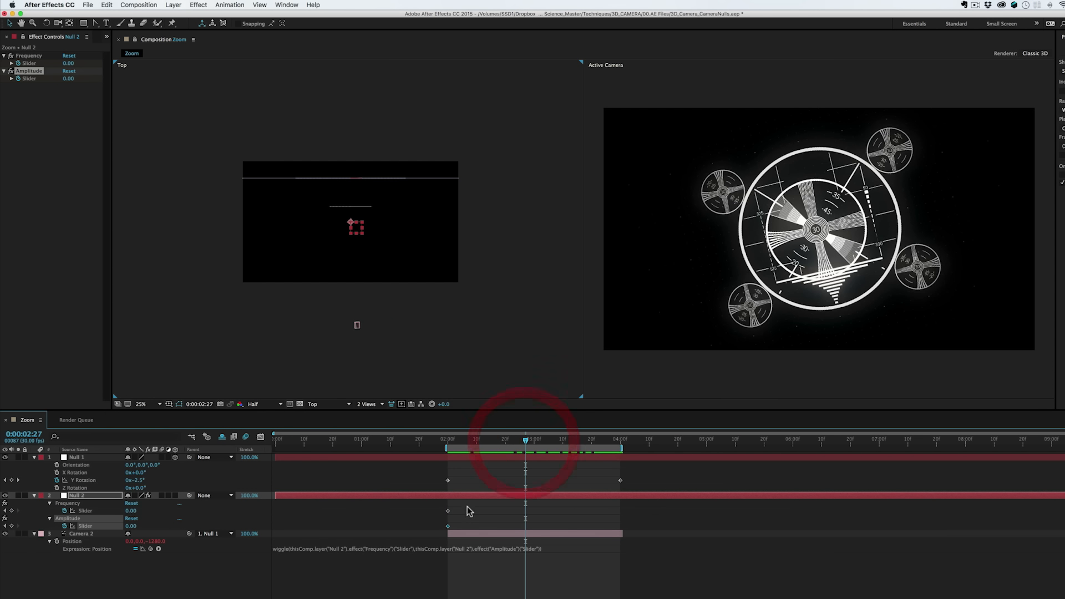
click(449, 510)
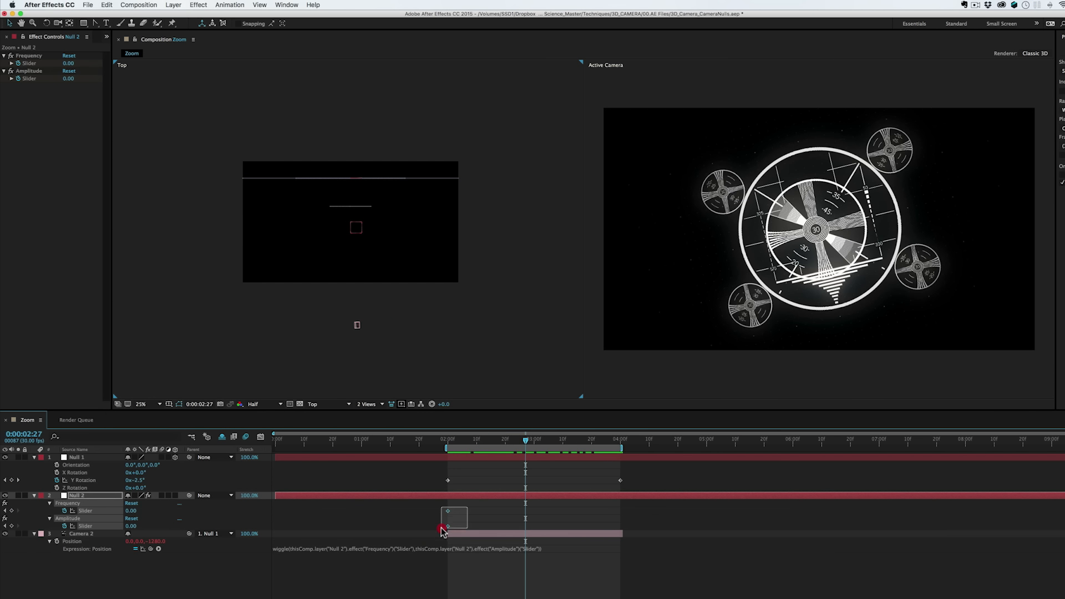
click(521, 520)
key(space)
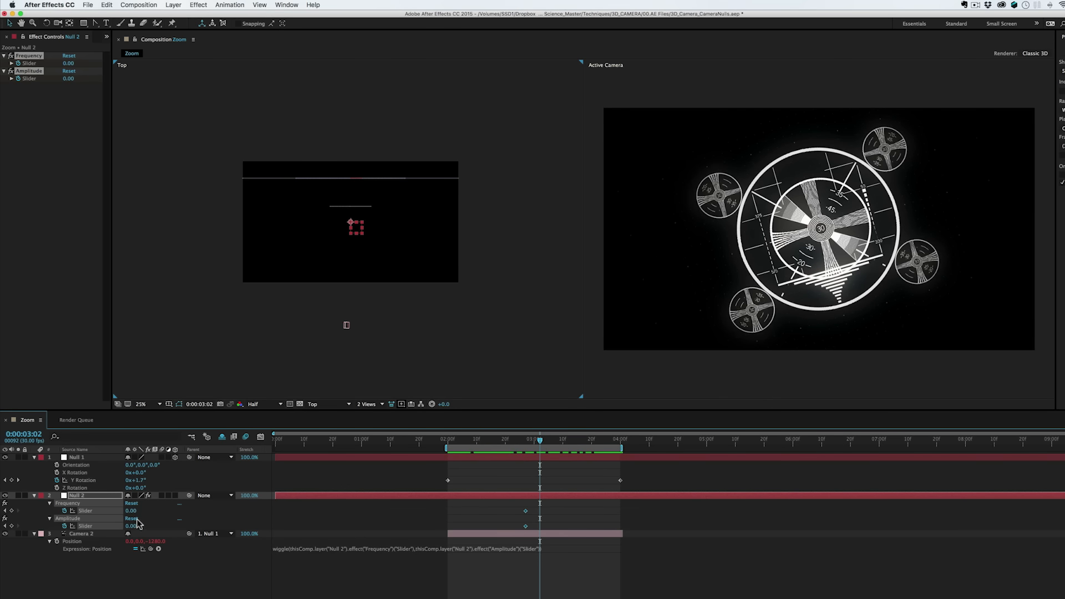